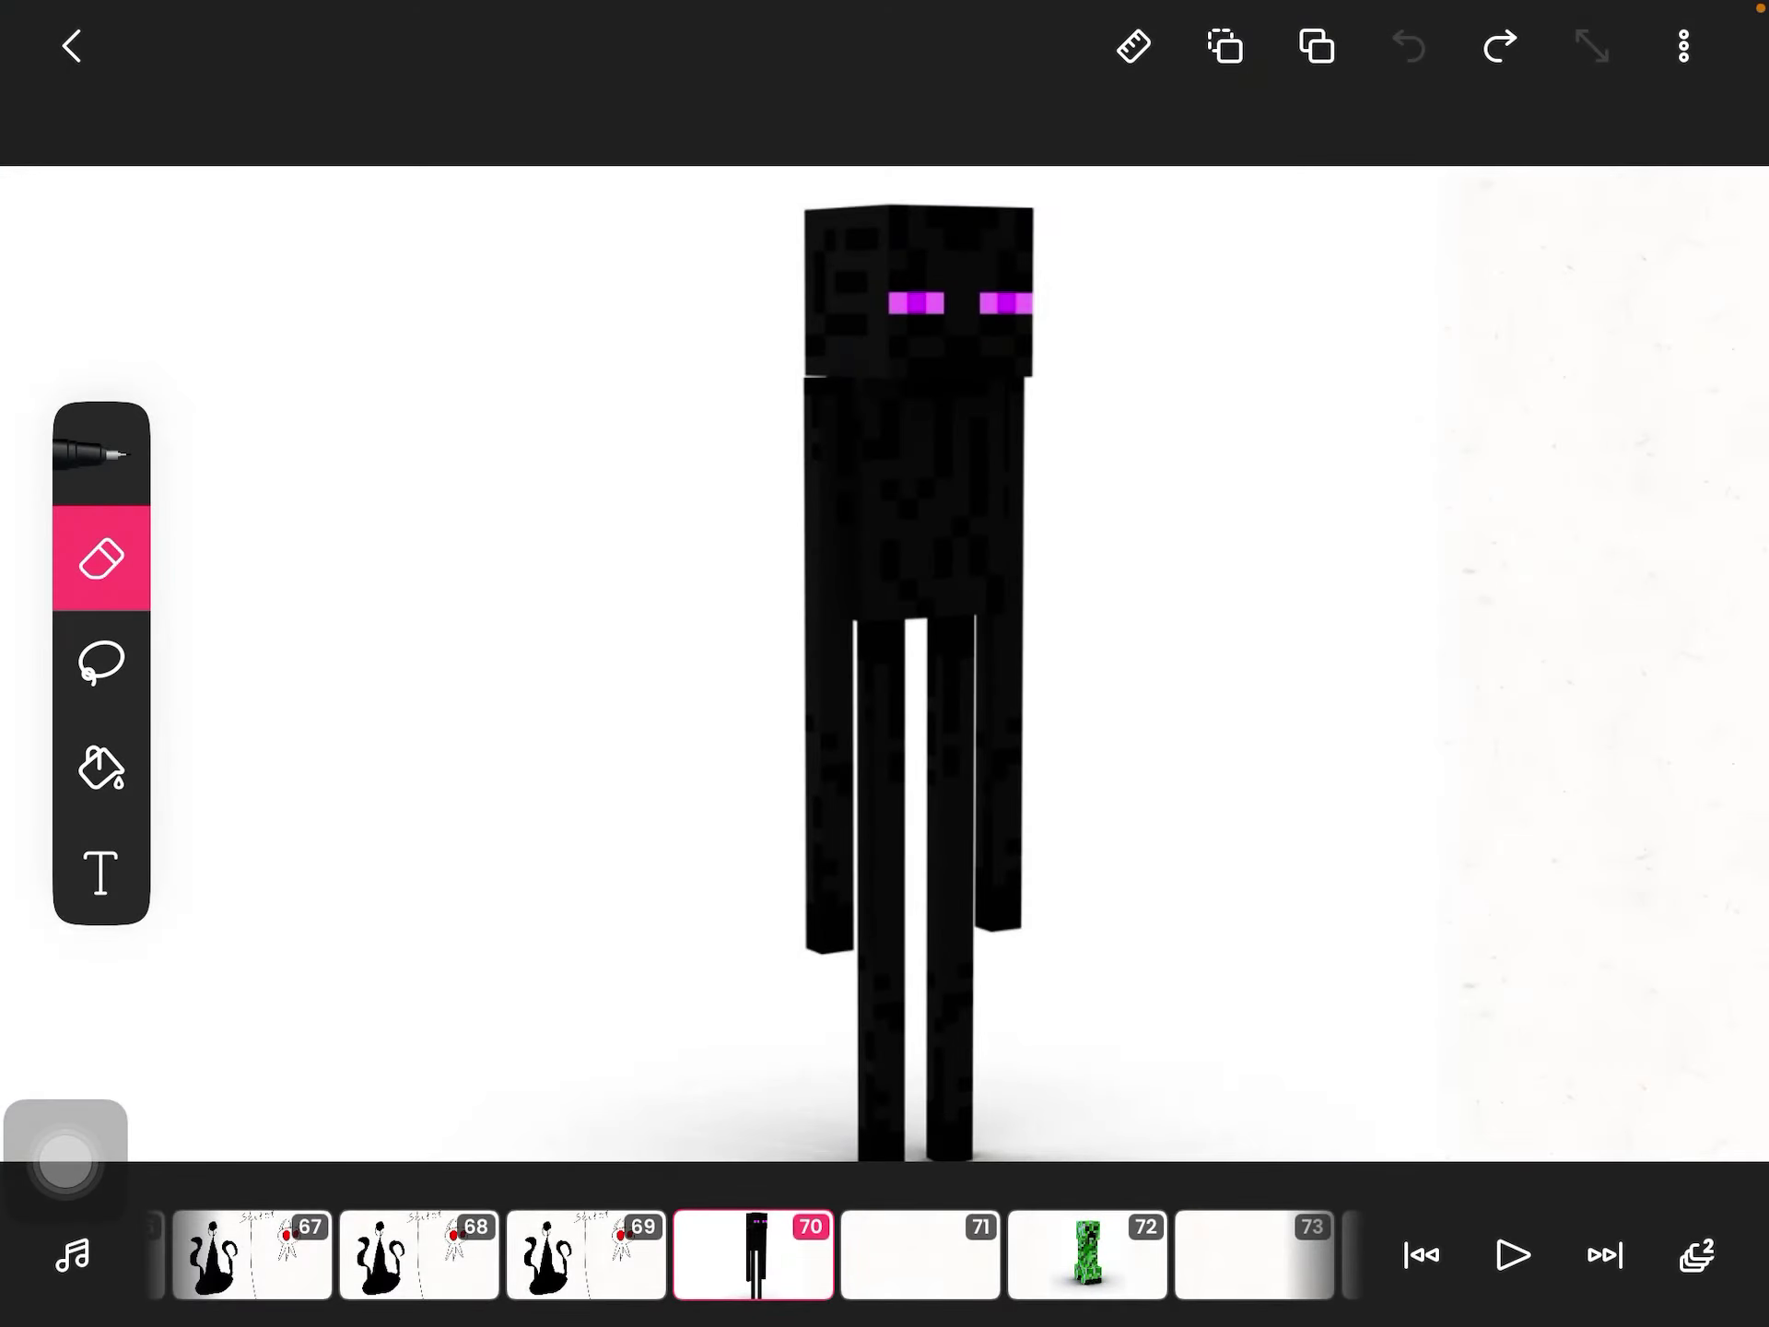
# Erase the enderman's feet and the lower part of its legs.
pyautogui.click(101, 662)
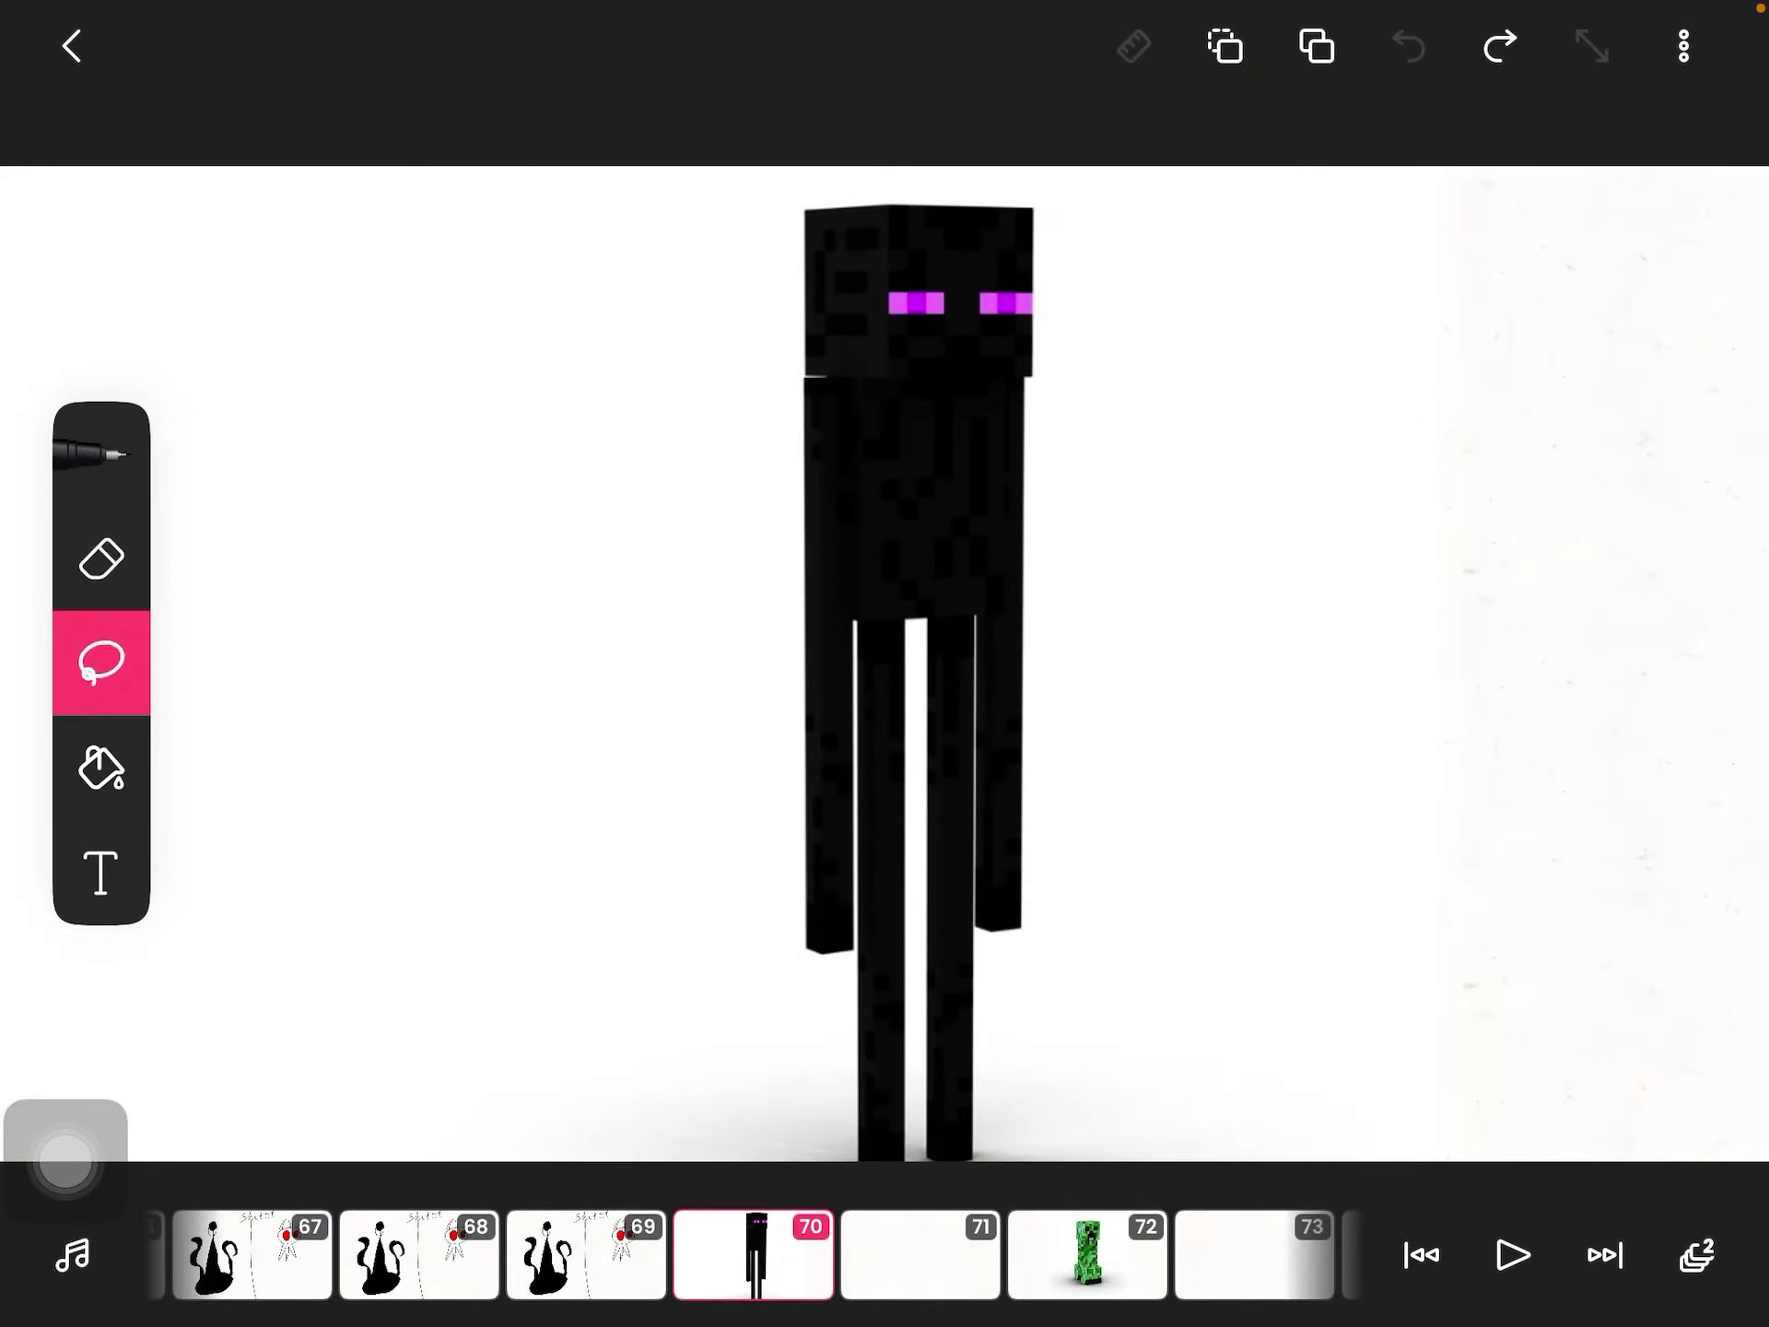
pyautogui.click(101, 558)
pyautogui.moveTo(65, 1161)
pyautogui.mouseDown()
pyautogui.moveTo(908, 631)
pyautogui.moveTo(1702, 463)
pyautogui.mouseUp()
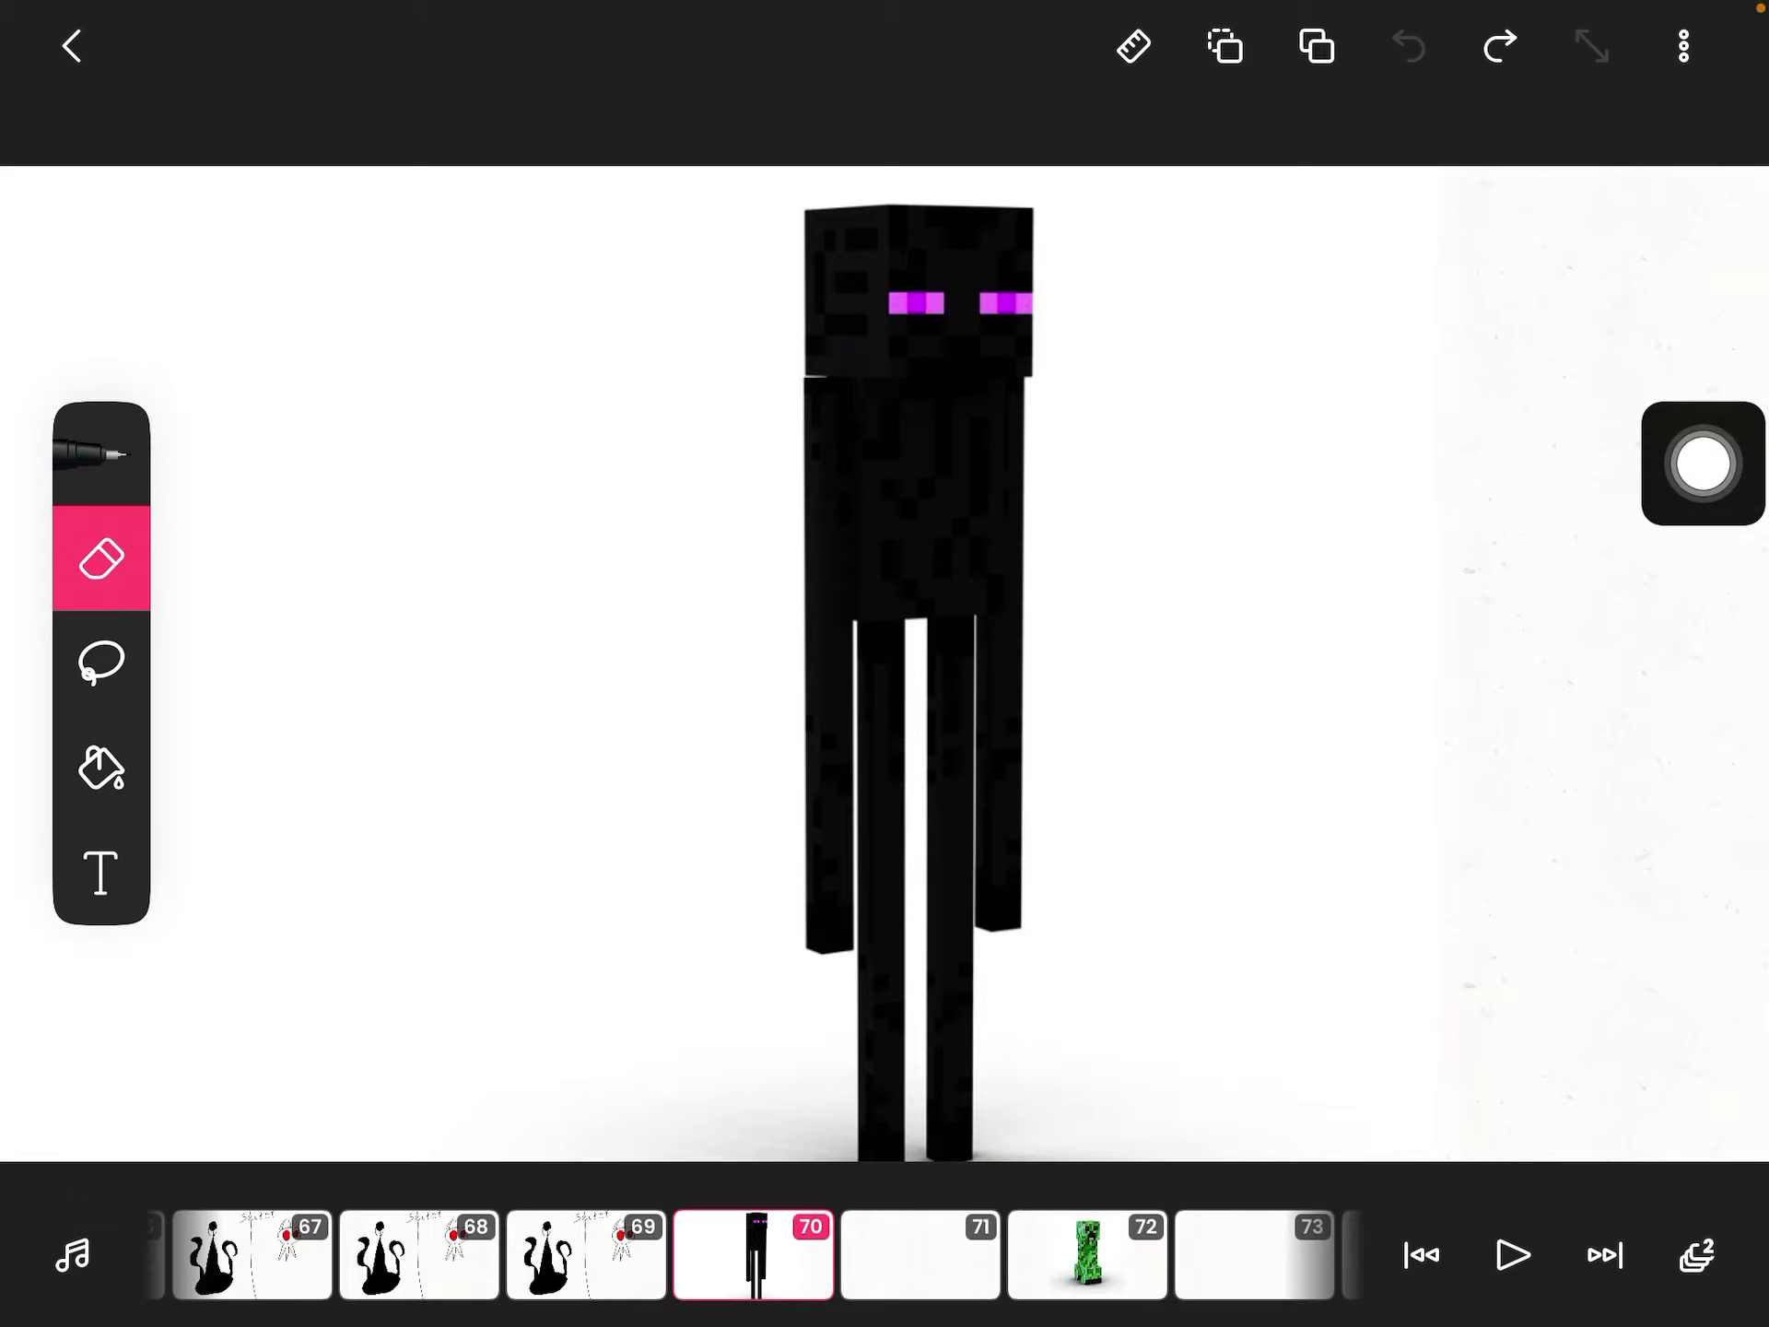
pyautogui.moveTo(1065, 1126)
pyautogui.mouseDown()
pyautogui.moveTo(896, 1102)
pyautogui.moveTo(948, 1069)
pyautogui.moveTo(890, 1036)
pyautogui.moveTo(931, 992)
pyautogui.moveTo(832, 983)
pyautogui.mouseUp()
pyautogui.moveTo(975, 975)
pyautogui.mouseDown()
pyautogui.moveTo(967, 908)
pyautogui.moveTo(988, 913)
pyautogui.moveTo(819, 859)
pyautogui.moveTo(894, 807)
pyautogui.moveTo(940, 739)
pyautogui.moveTo(810, 739)
pyautogui.moveTo(798, 707)
pyautogui.moveTo(972, 652)
pyautogui.moveTo(1061, 556)
pyautogui.moveTo(1019, 411)
pyautogui.moveTo(1015, 318)
pyautogui.moveTo(708, 371)
pyautogui.moveTo(1042, 212)
pyautogui.moveTo(734, 269)
pyautogui.moveTo(1069, 154)
pyautogui.moveTo(692, 385)
pyautogui.mouseUp()
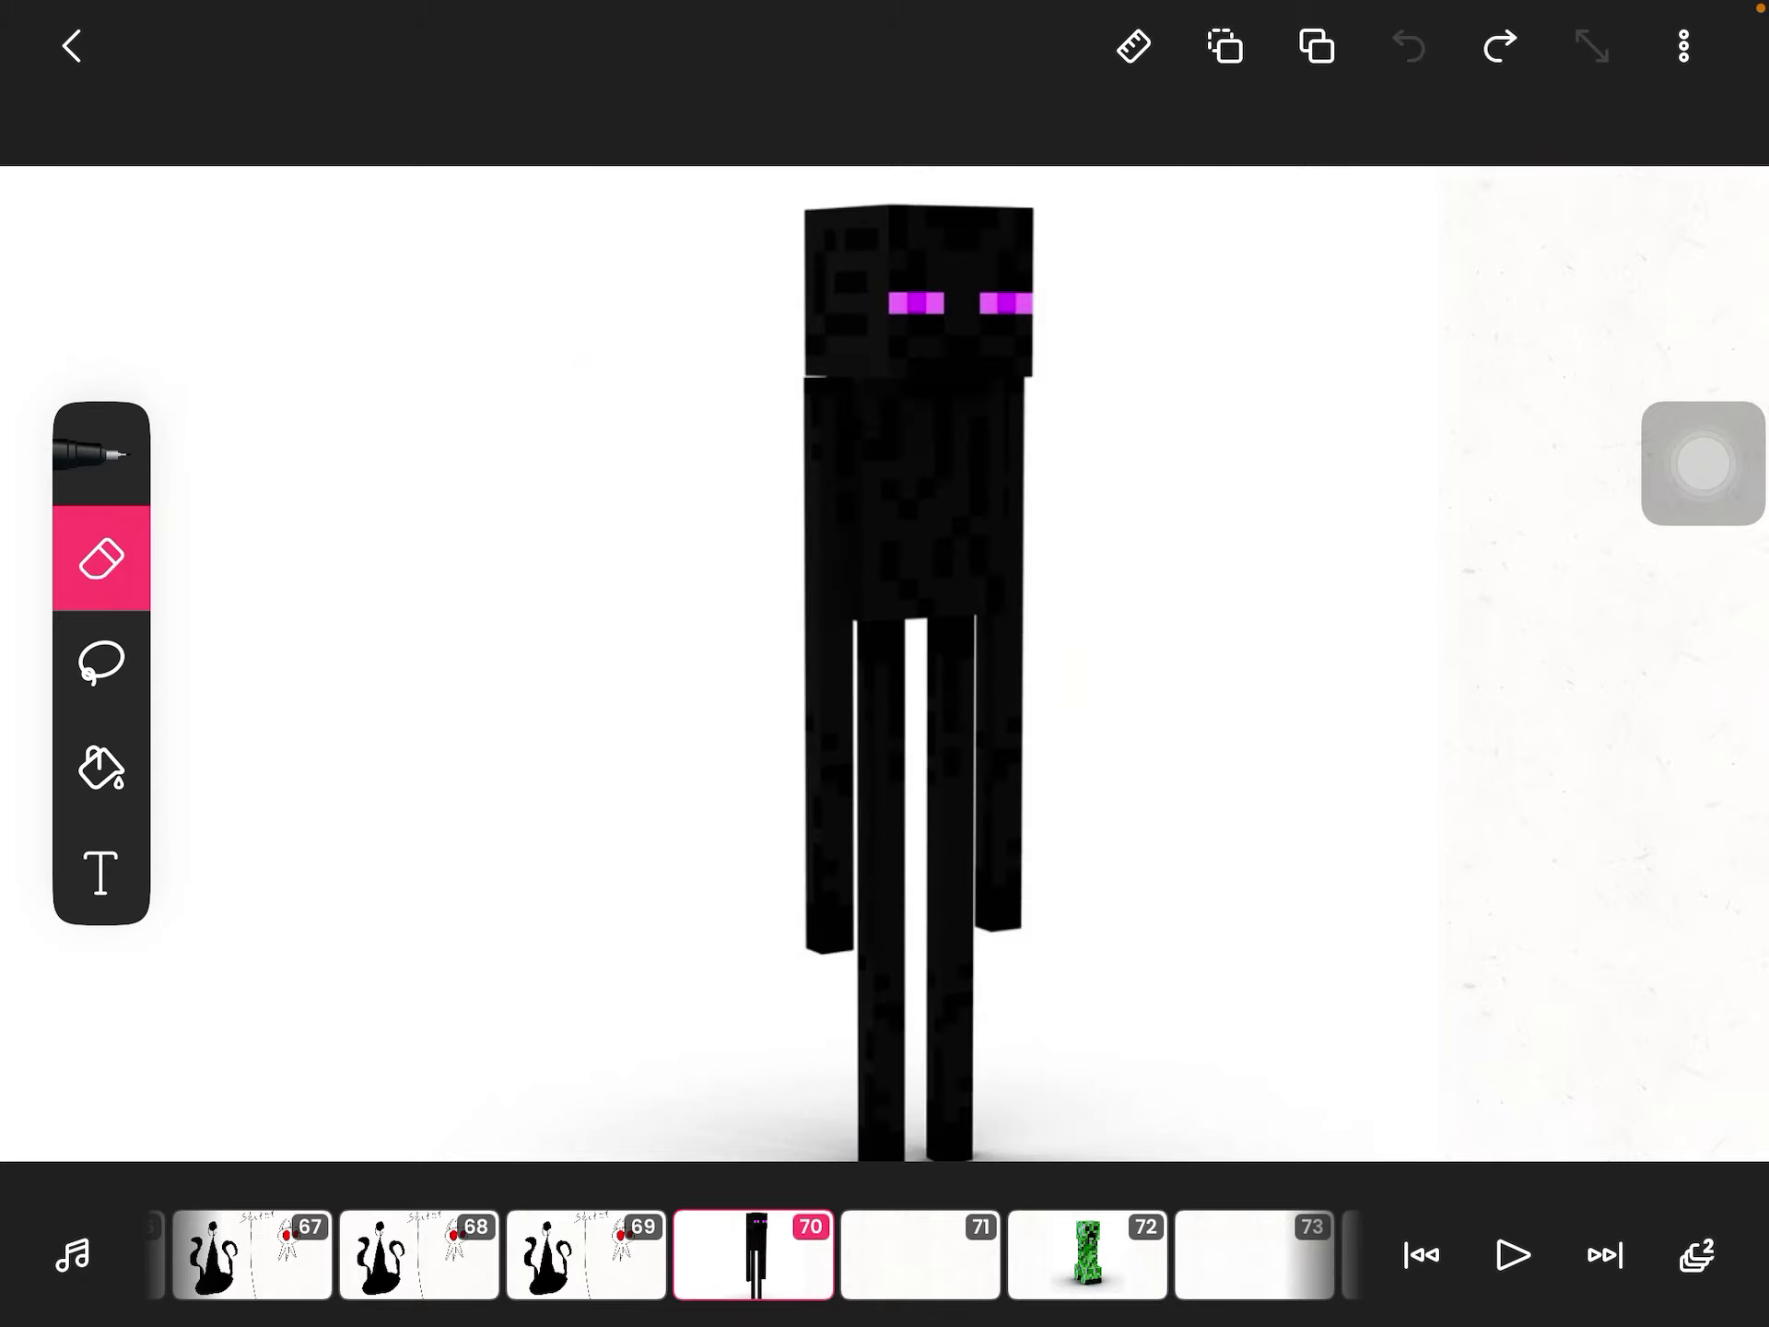
# On frame 72, erase below the creeper and its body, then undo both erasures.
pyautogui.click(1088, 1254)
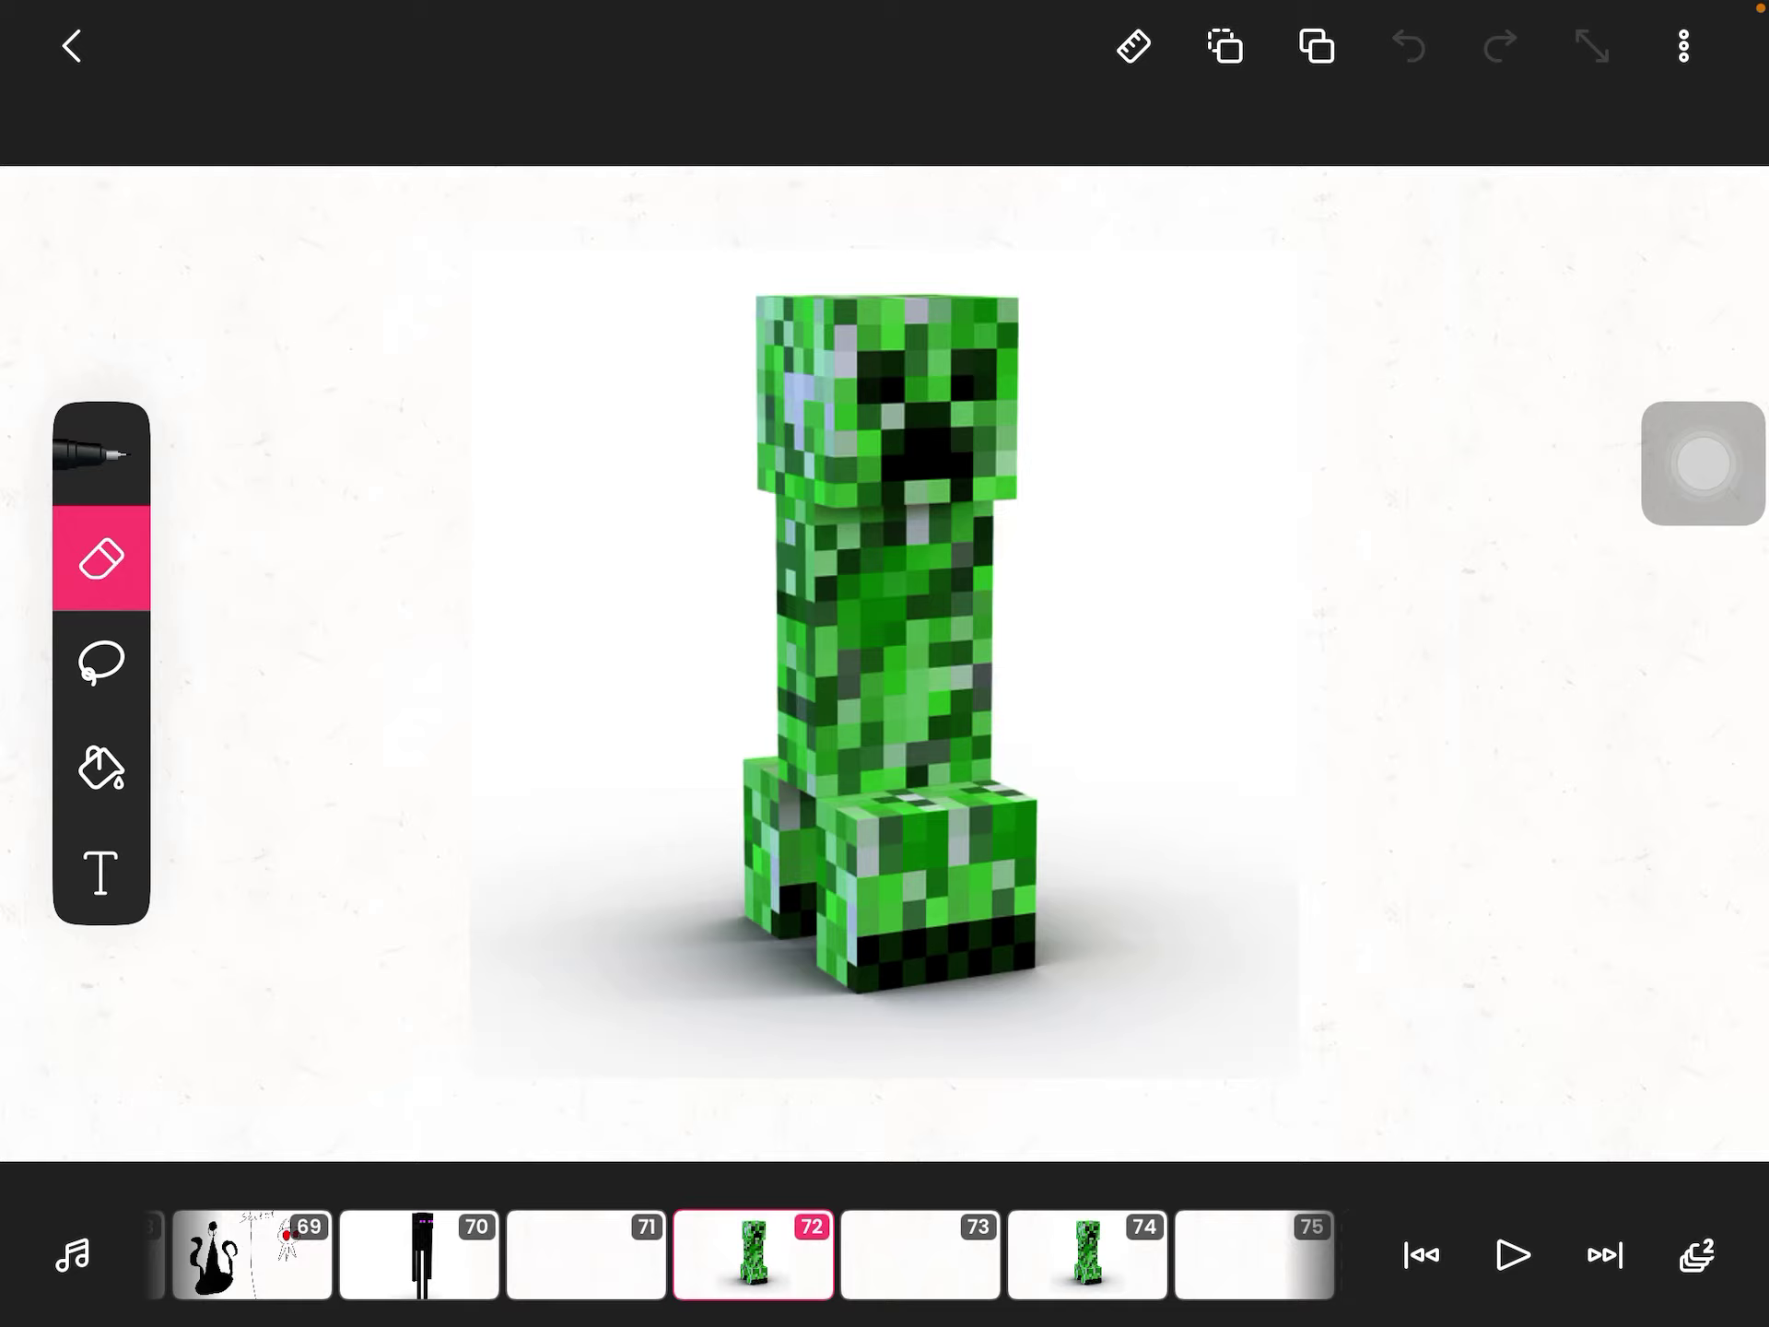
pyautogui.moveTo(1161, 967)
pyautogui.mouseDown()
pyautogui.moveTo(939, 968)
pyautogui.moveTo(1066, 916)
pyautogui.moveTo(1072, 861)
pyautogui.moveTo(720, 884)
pyautogui.moveTo(632, 933)
pyautogui.moveTo(917, 831)
pyautogui.moveTo(726, 807)
pyautogui.moveTo(953, 761)
pyautogui.moveTo(802, 747)
pyautogui.moveTo(936, 704)
pyautogui.moveTo(796, 686)
pyautogui.moveTo(842, 621)
pyautogui.moveTo(928, 617)
pyautogui.mouseUp()
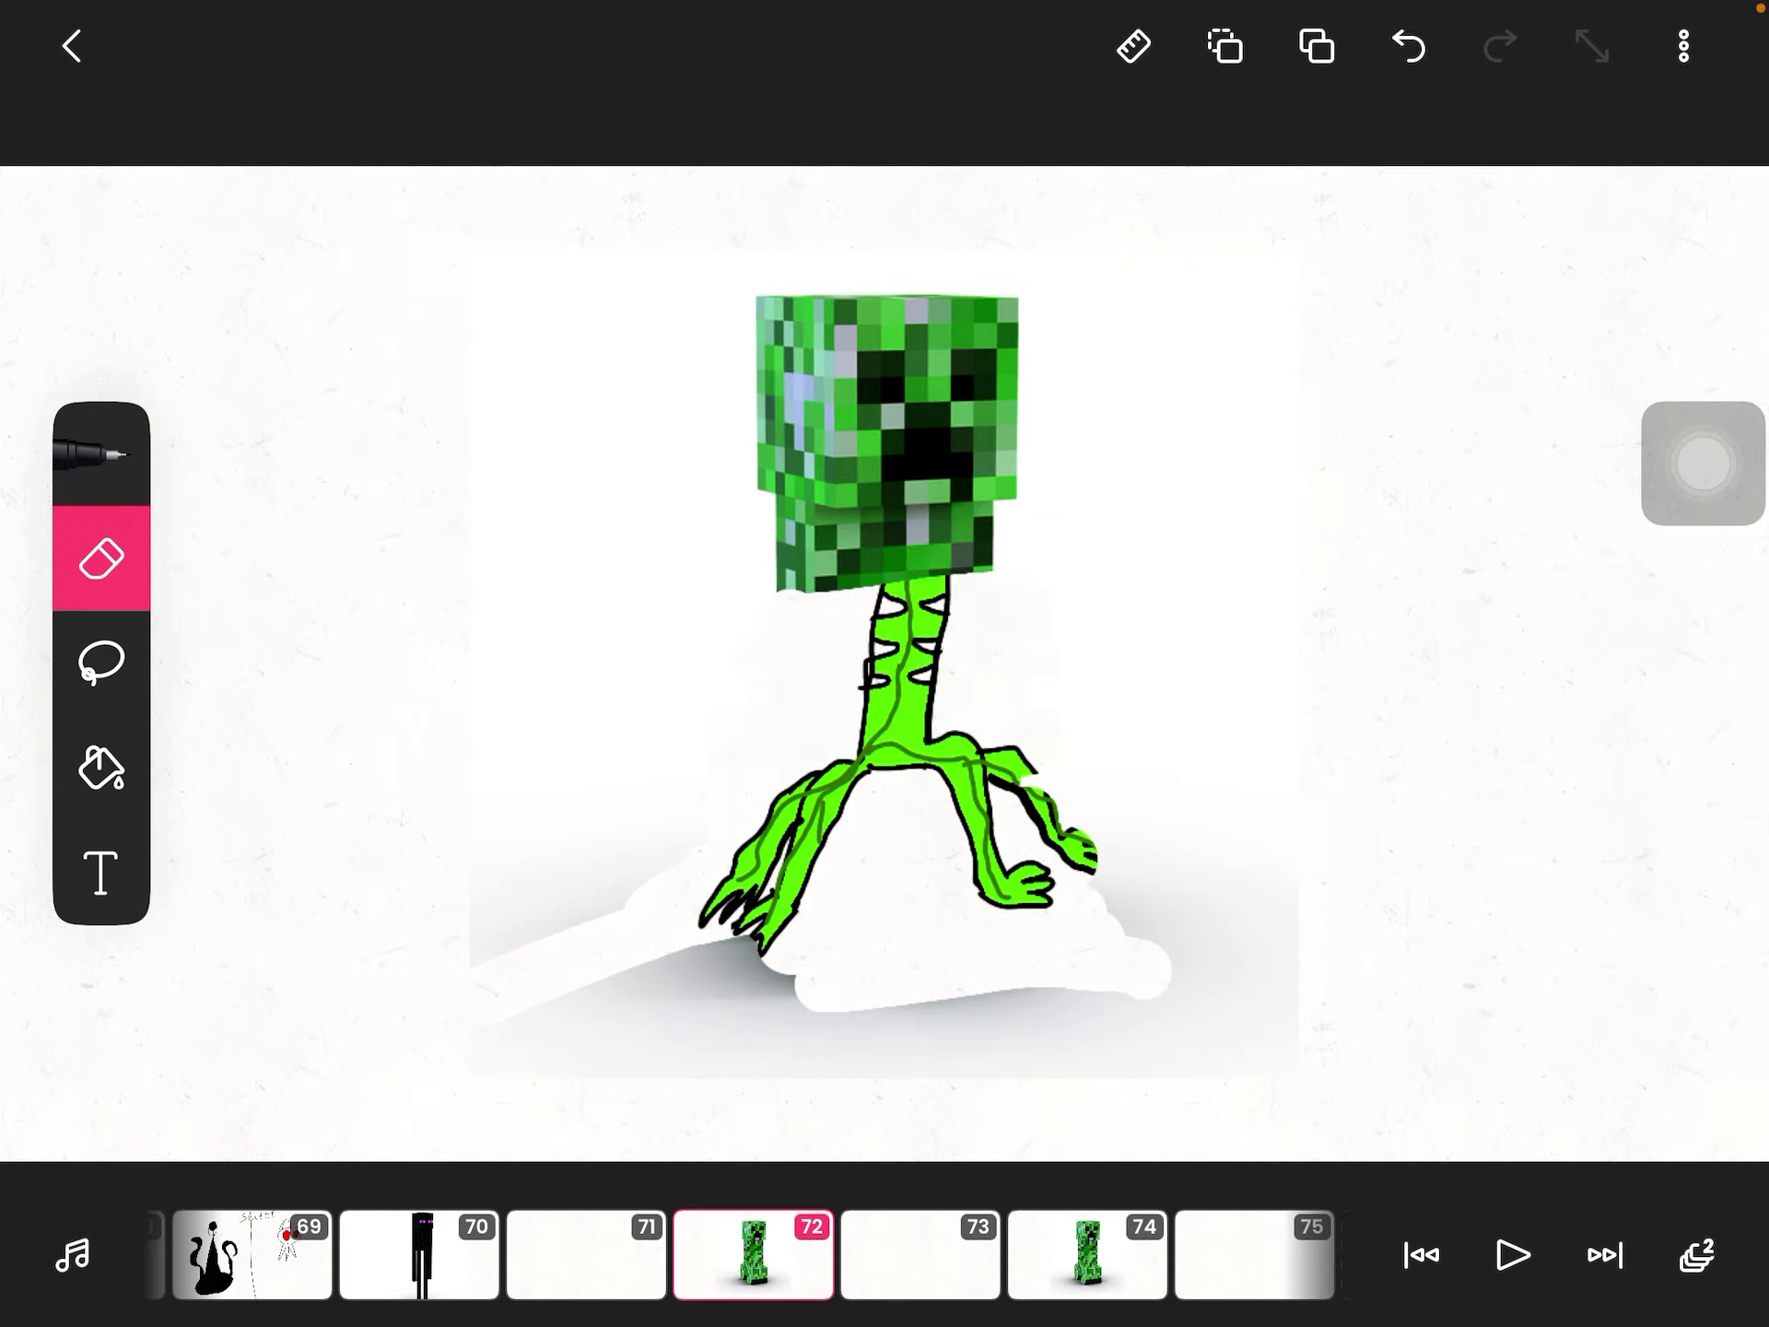
pyautogui.moveTo(1041, 551)
pyautogui.mouseDown()
pyautogui.moveTo(841, 553)
pyautogui.moveTo(861, 566)
pyautogui.moveTo(774, 540)
pyautogui.moveTo(1003, 523)
pyautogui.moveTo(758, 513)
pyautogui.moveTo(803, 482)
pyautogui.moveTo(774, 402)
pyautogui.moveTo(1041, 310)
pyautogui.moveTo(637, 340)
pyautogui.moveTo(1165, 379)
pyautogui.moveTo(1179, 438)
pyautogui.mouseUp()
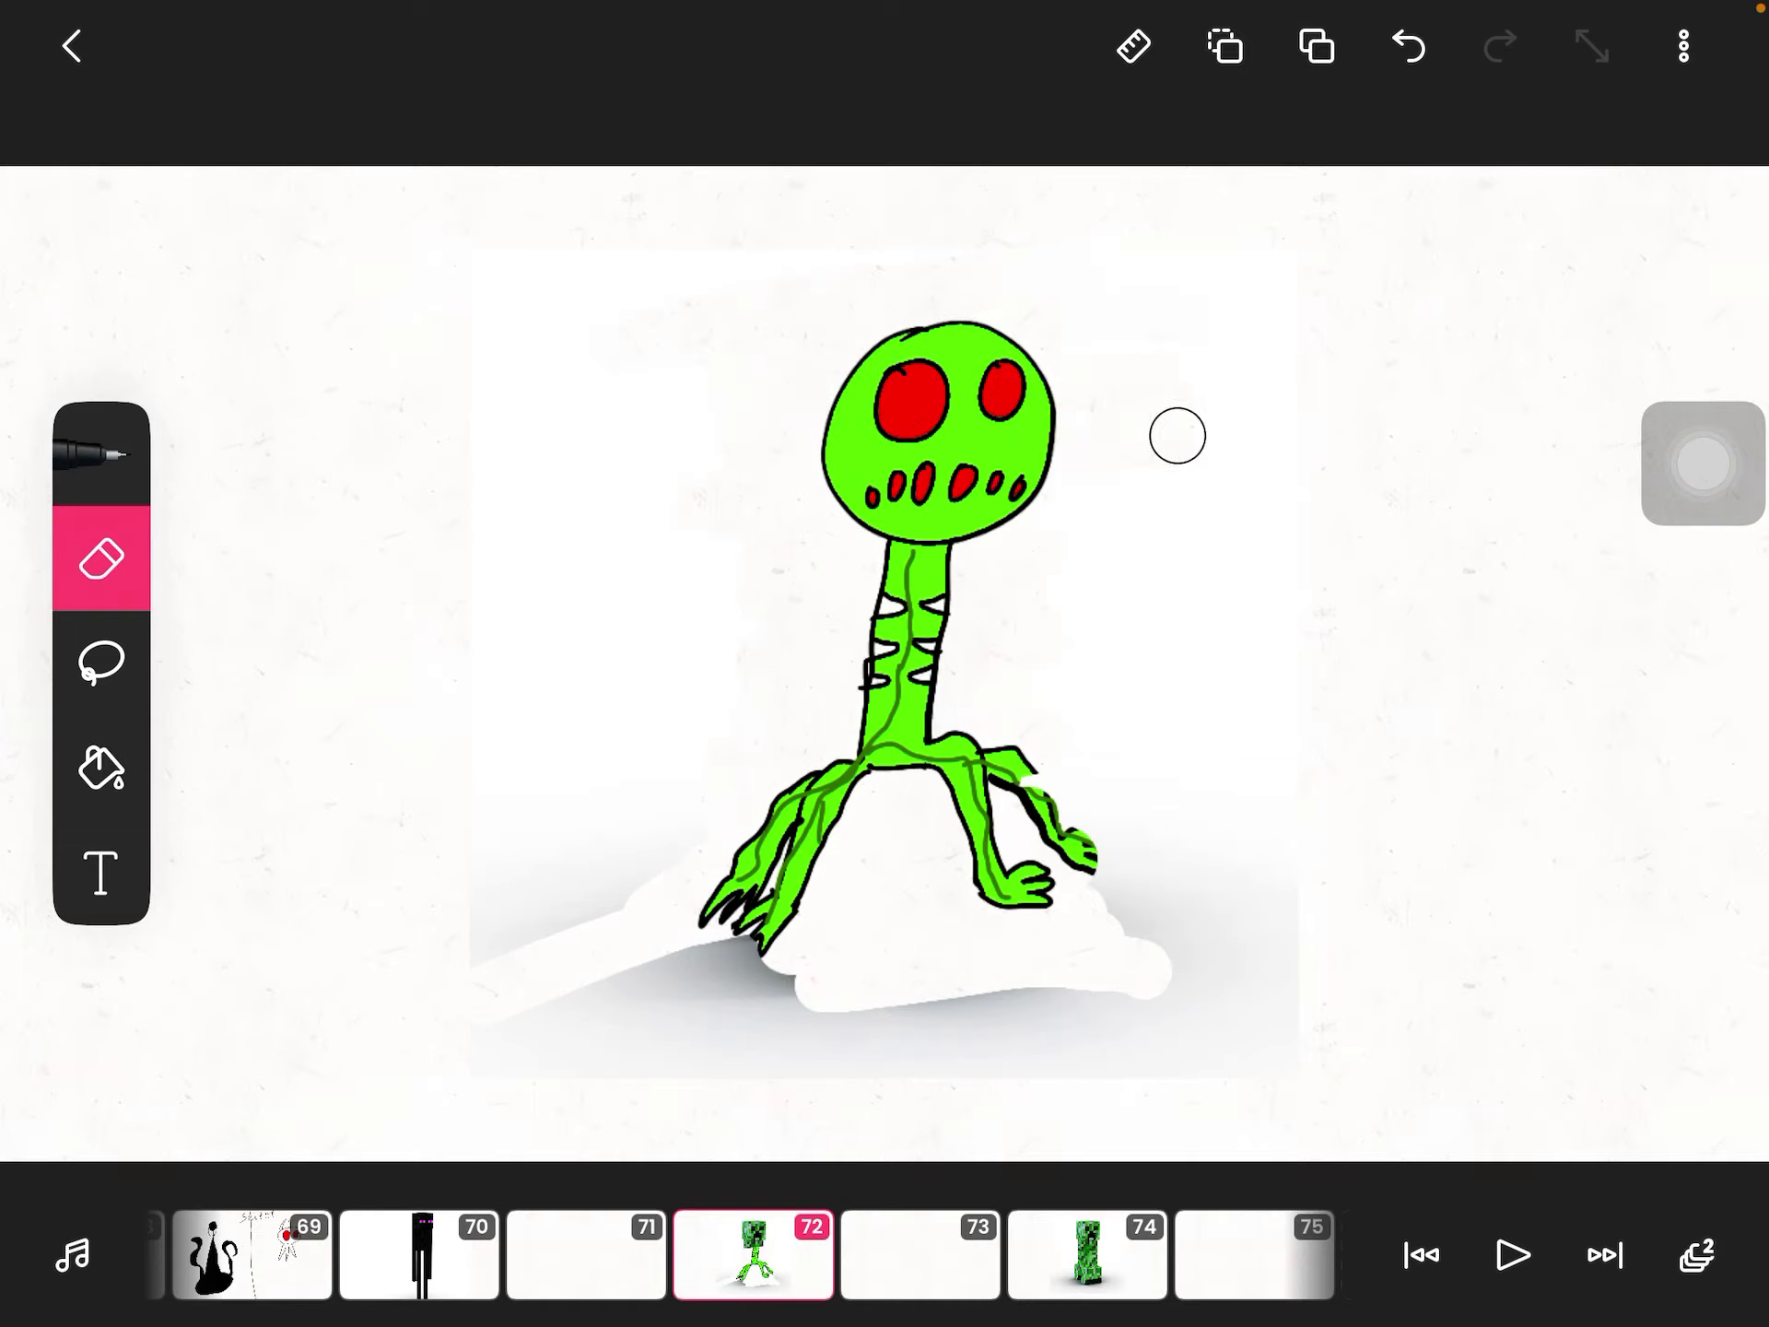
pyautogui.hotkey('ctrl', 'z')
pyautogui.hotkey('ctrl', 'z')
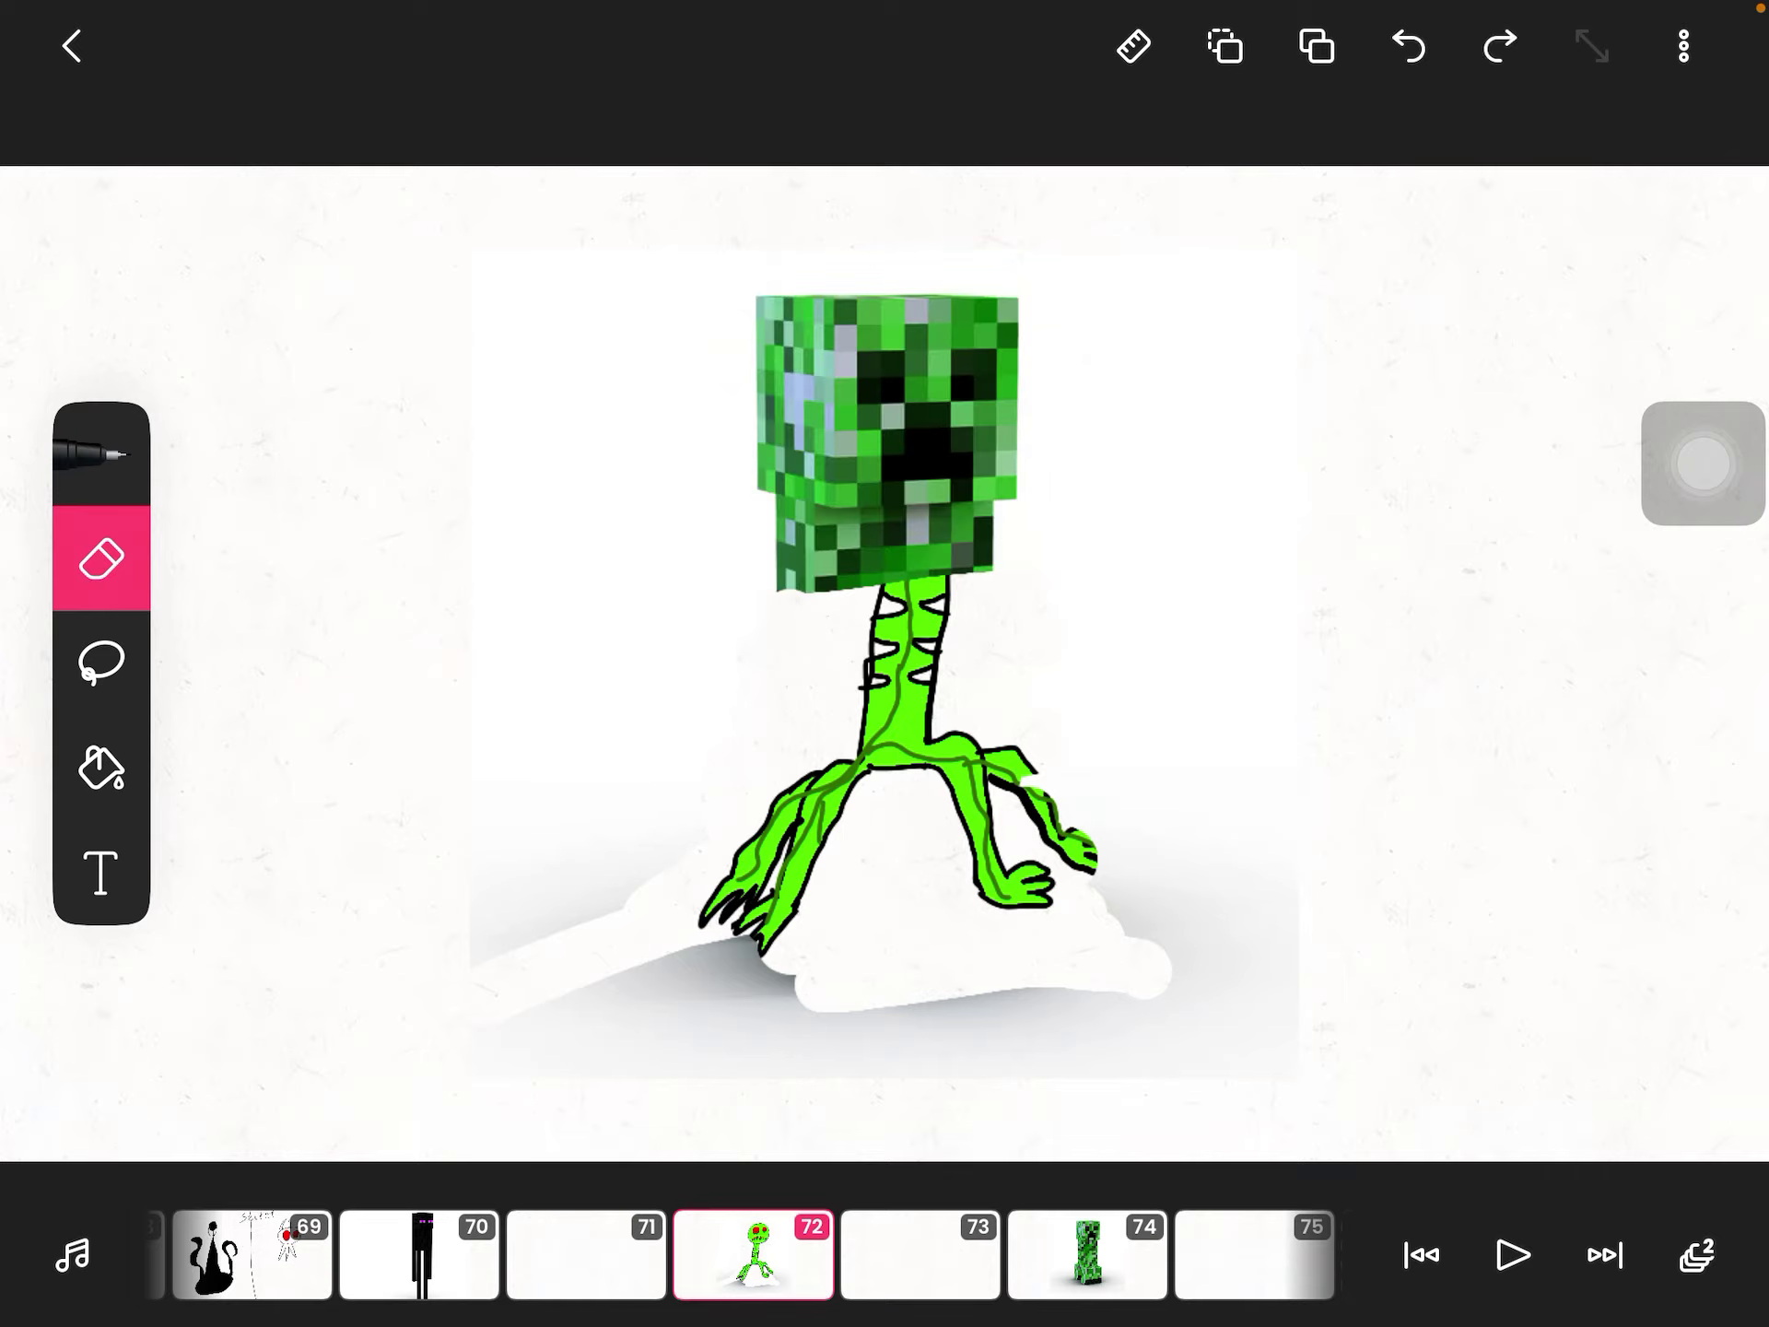
pyautogui.hotkey('ctrl', 'z')
pyautogui.hotkey('ctrl', 'z')
pyautogui.moveTo(1087, 1254); pyautogui.dragTo(753, 1255)
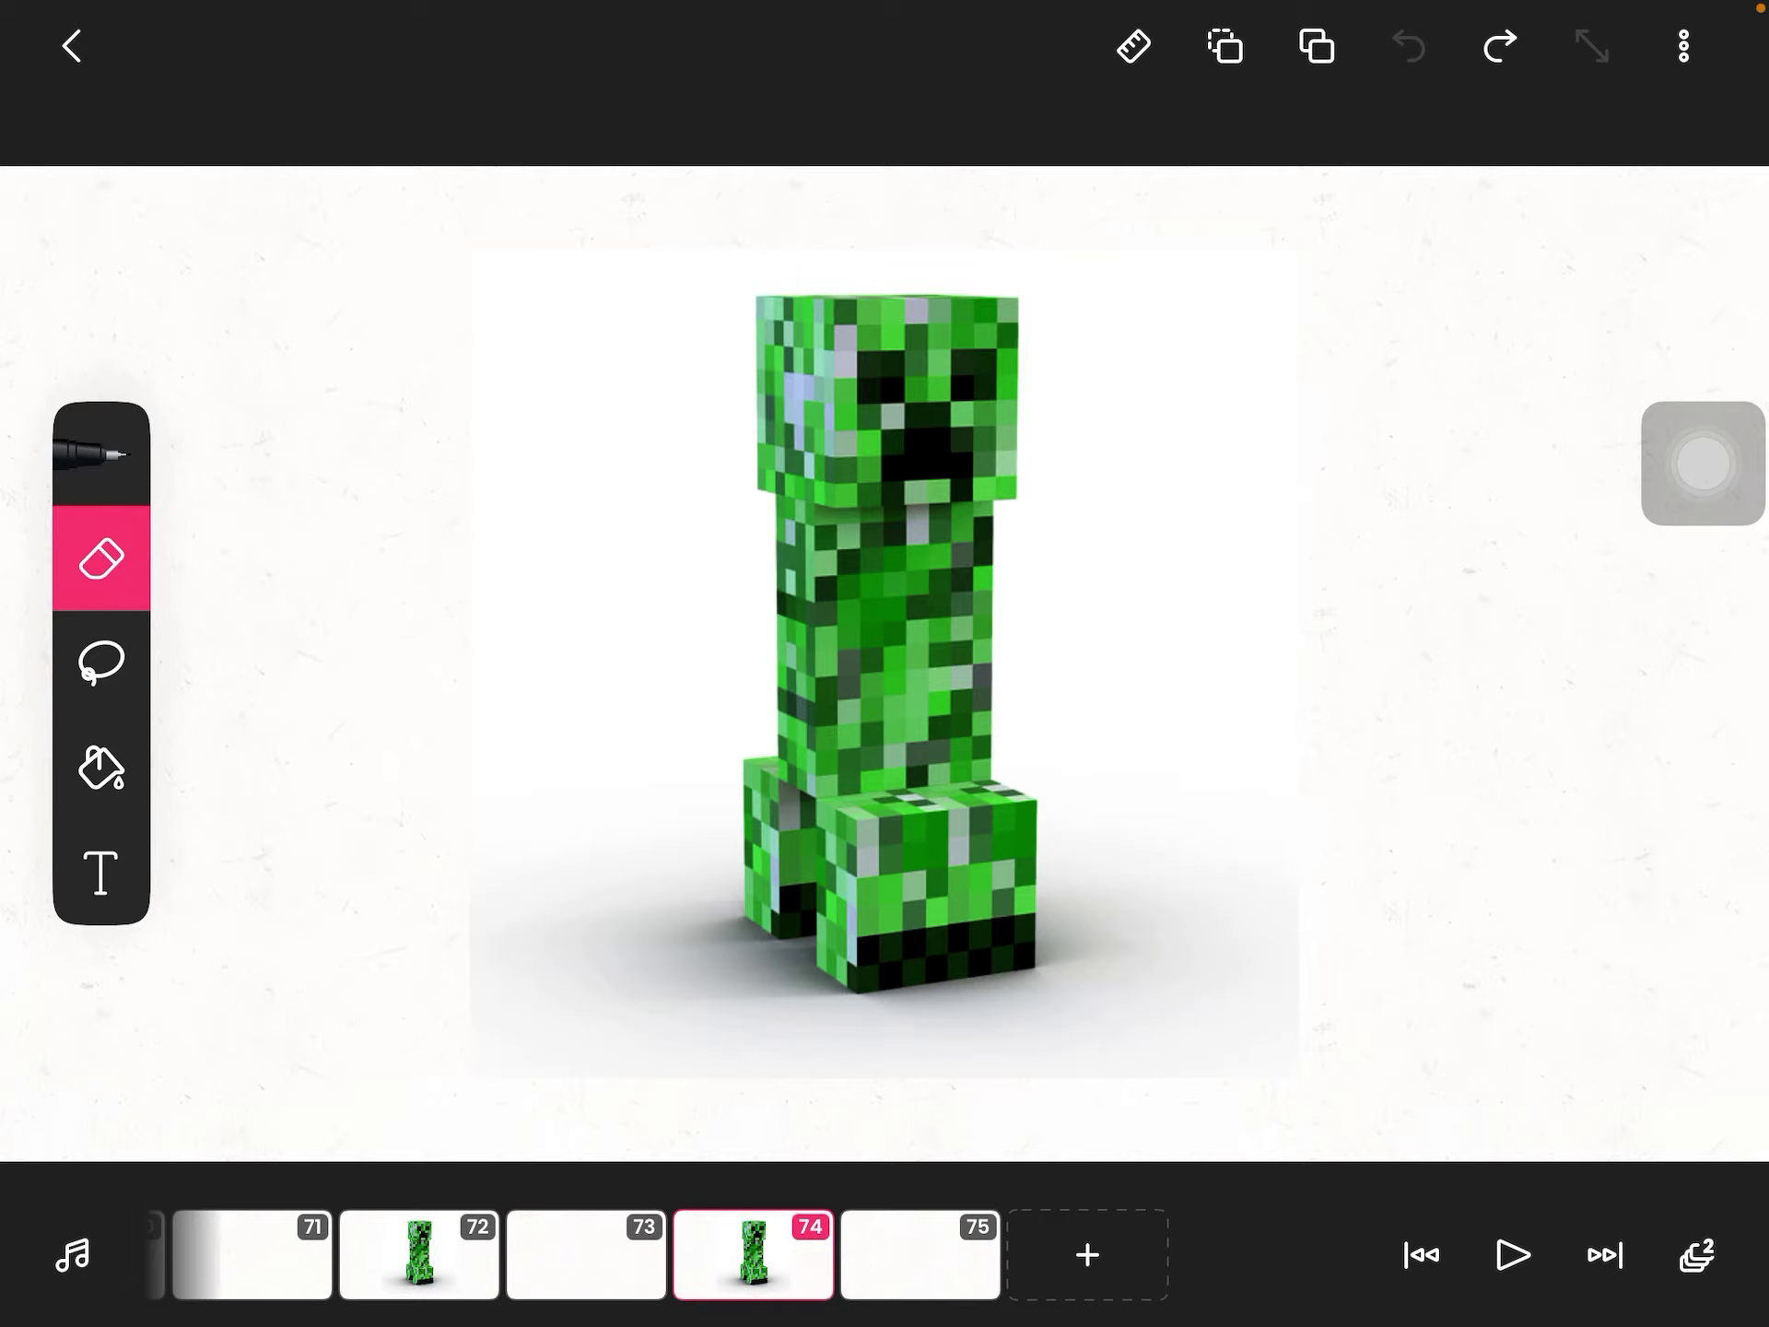
pyautogui.moveTo(1034, 332); pyautogui.dragTo(1006, 347)
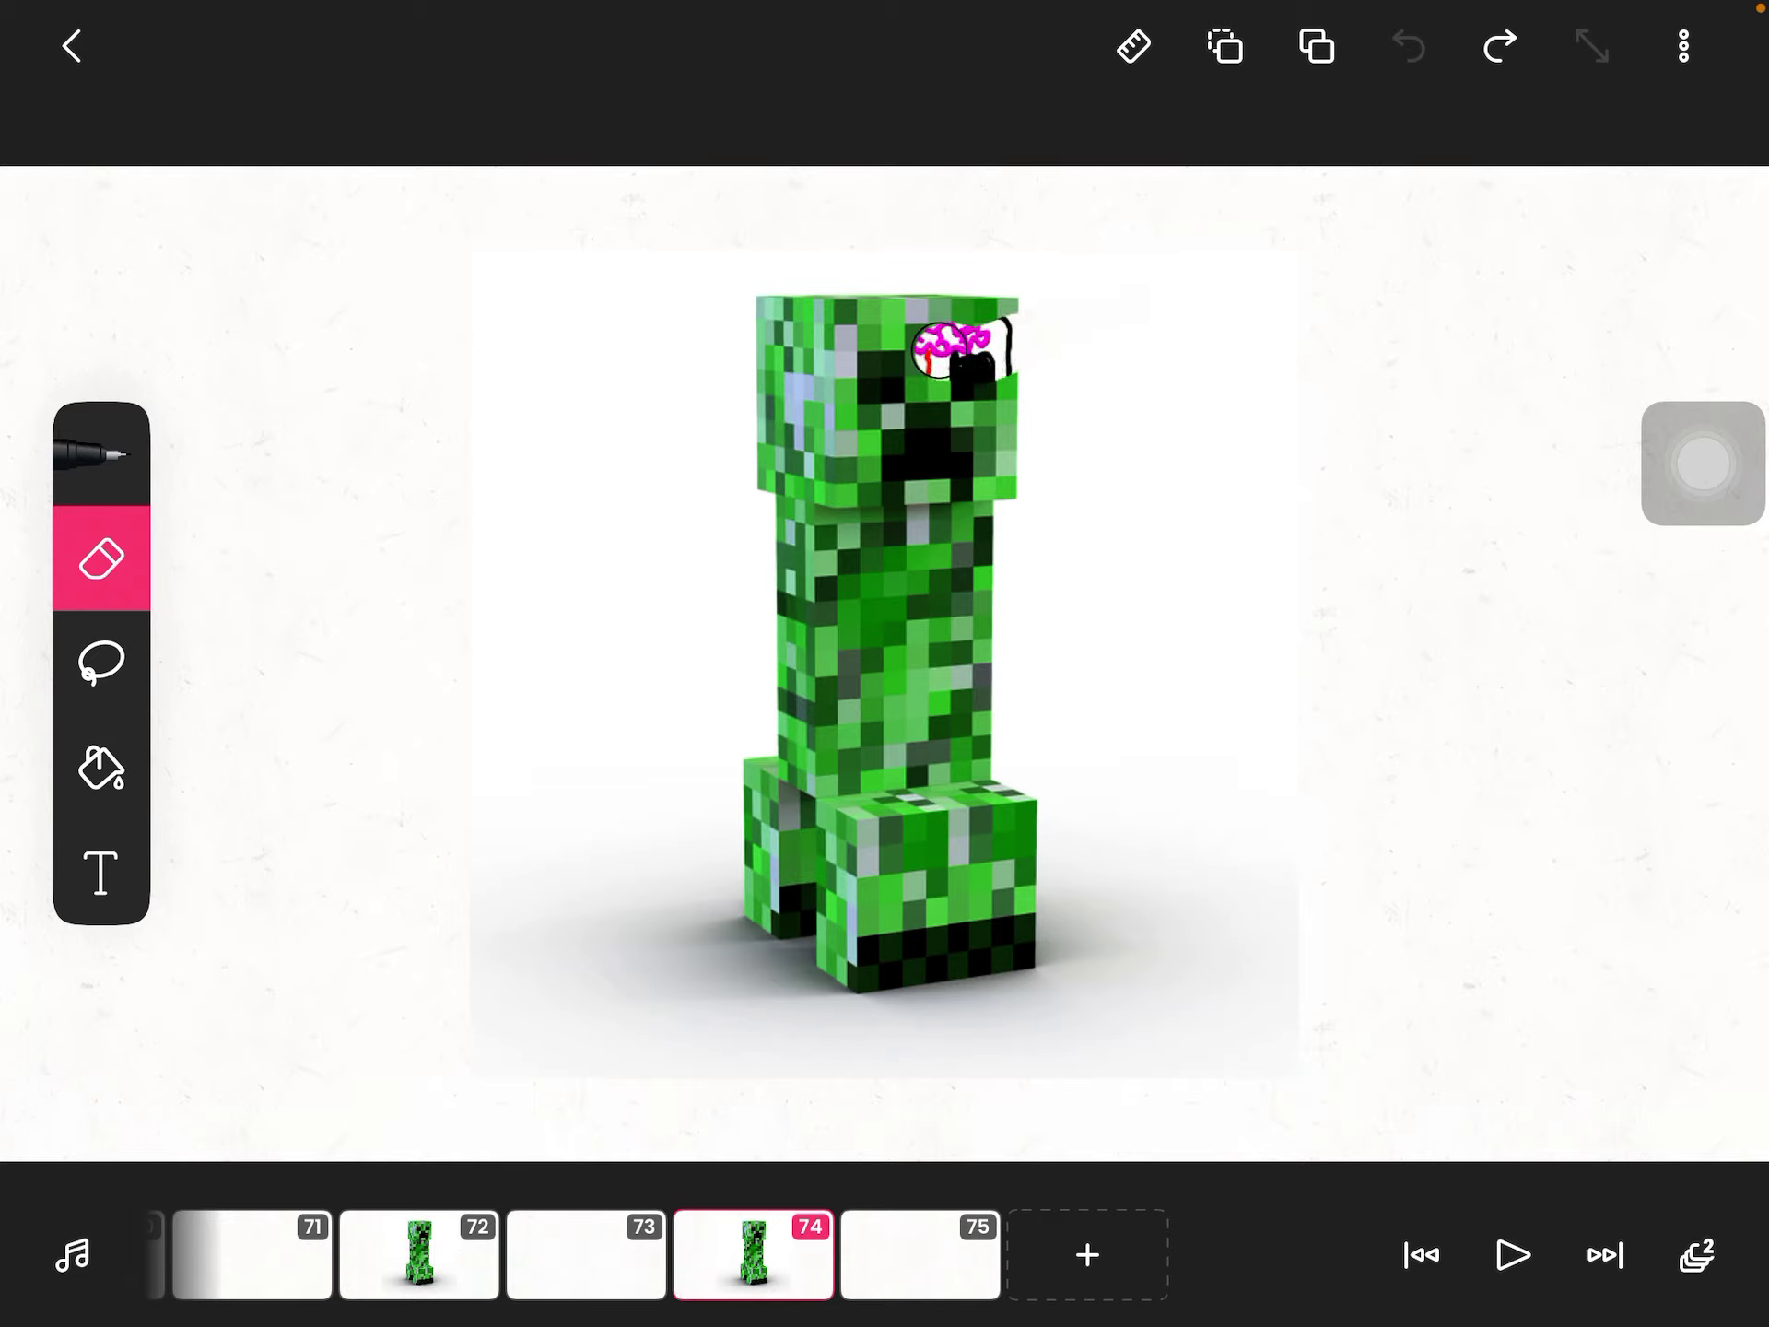
pyautogui.moveTo(912, 347); pyautogui.dragTo(858, 353)
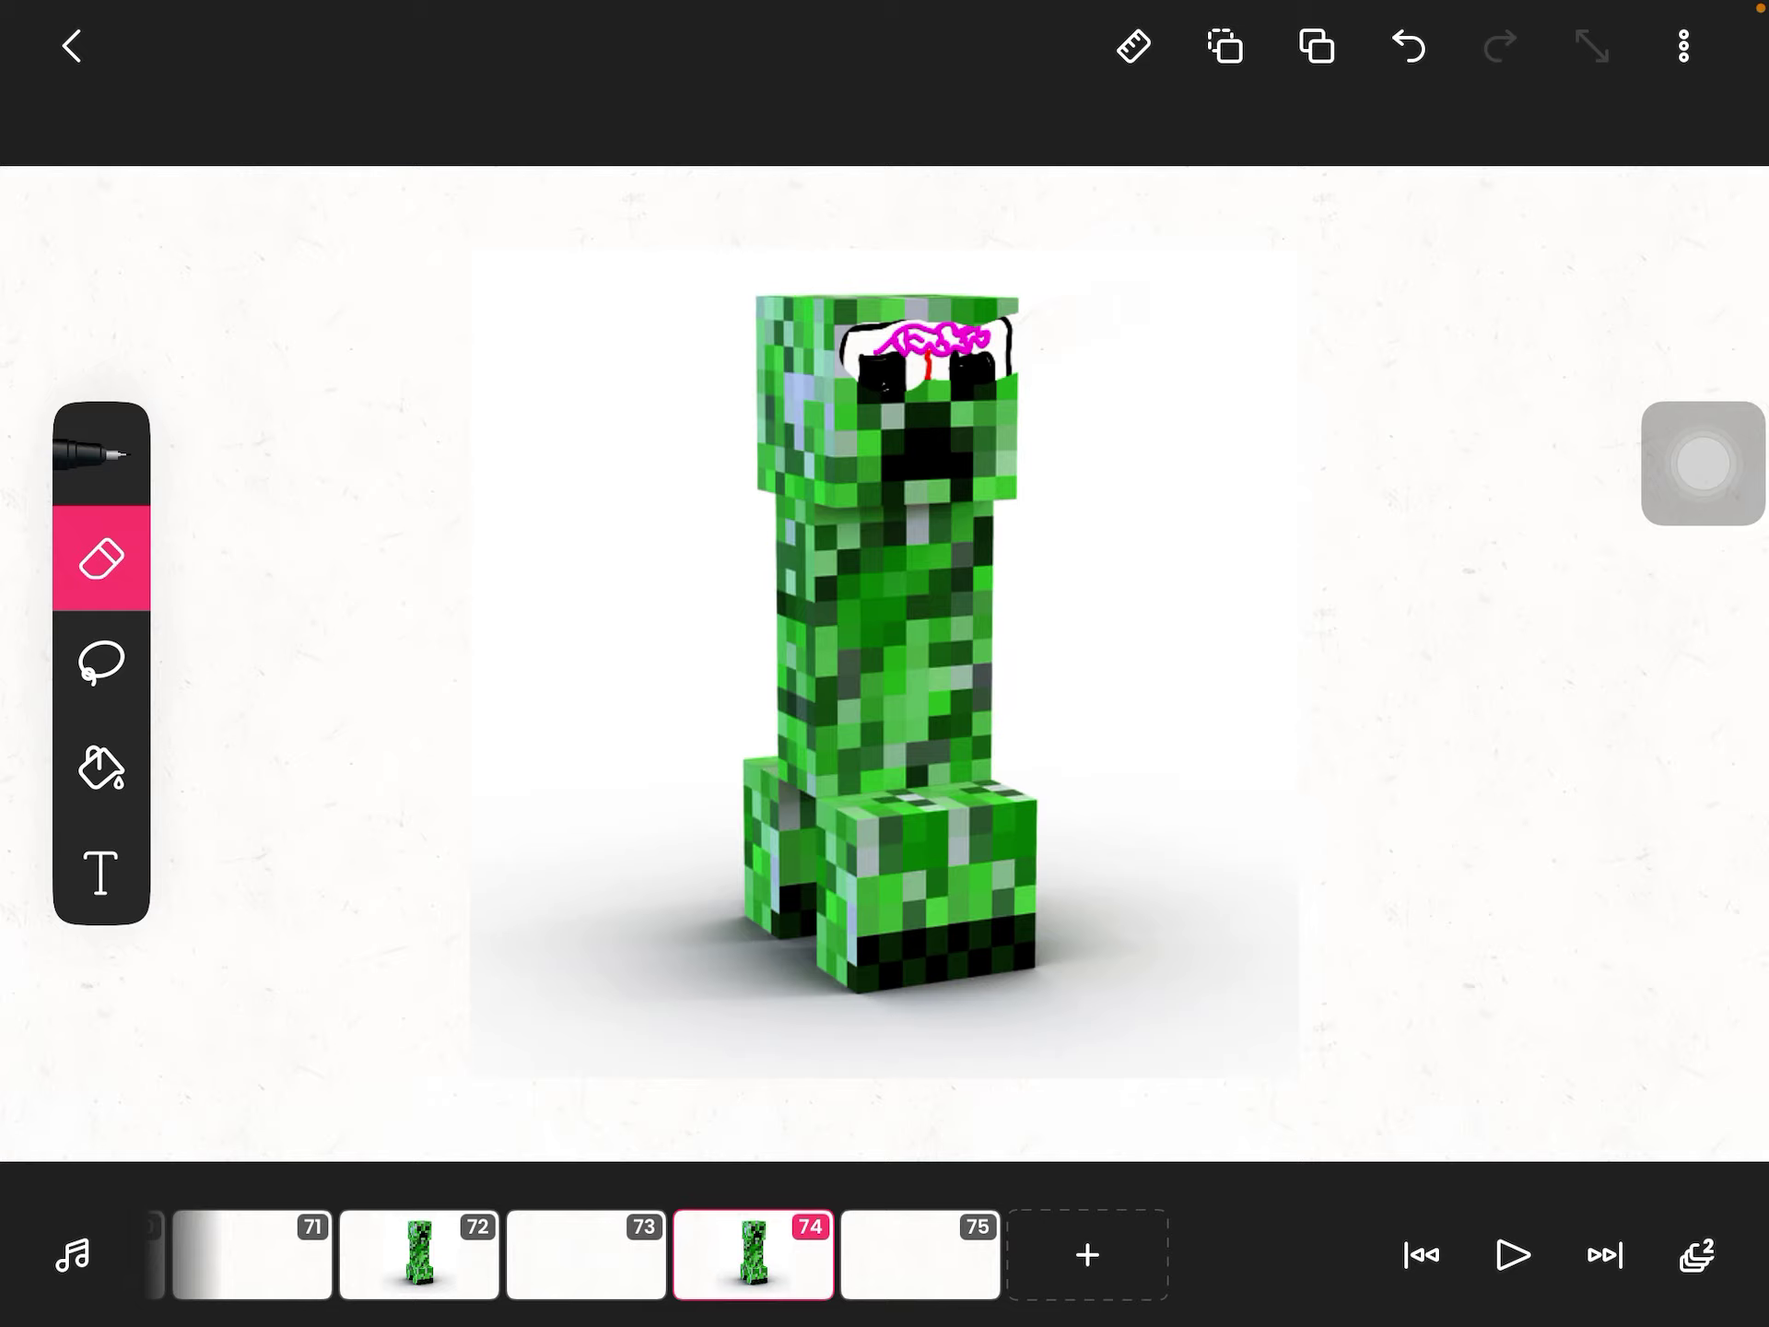
pyautogui.hotkey('ctrl', 'z')
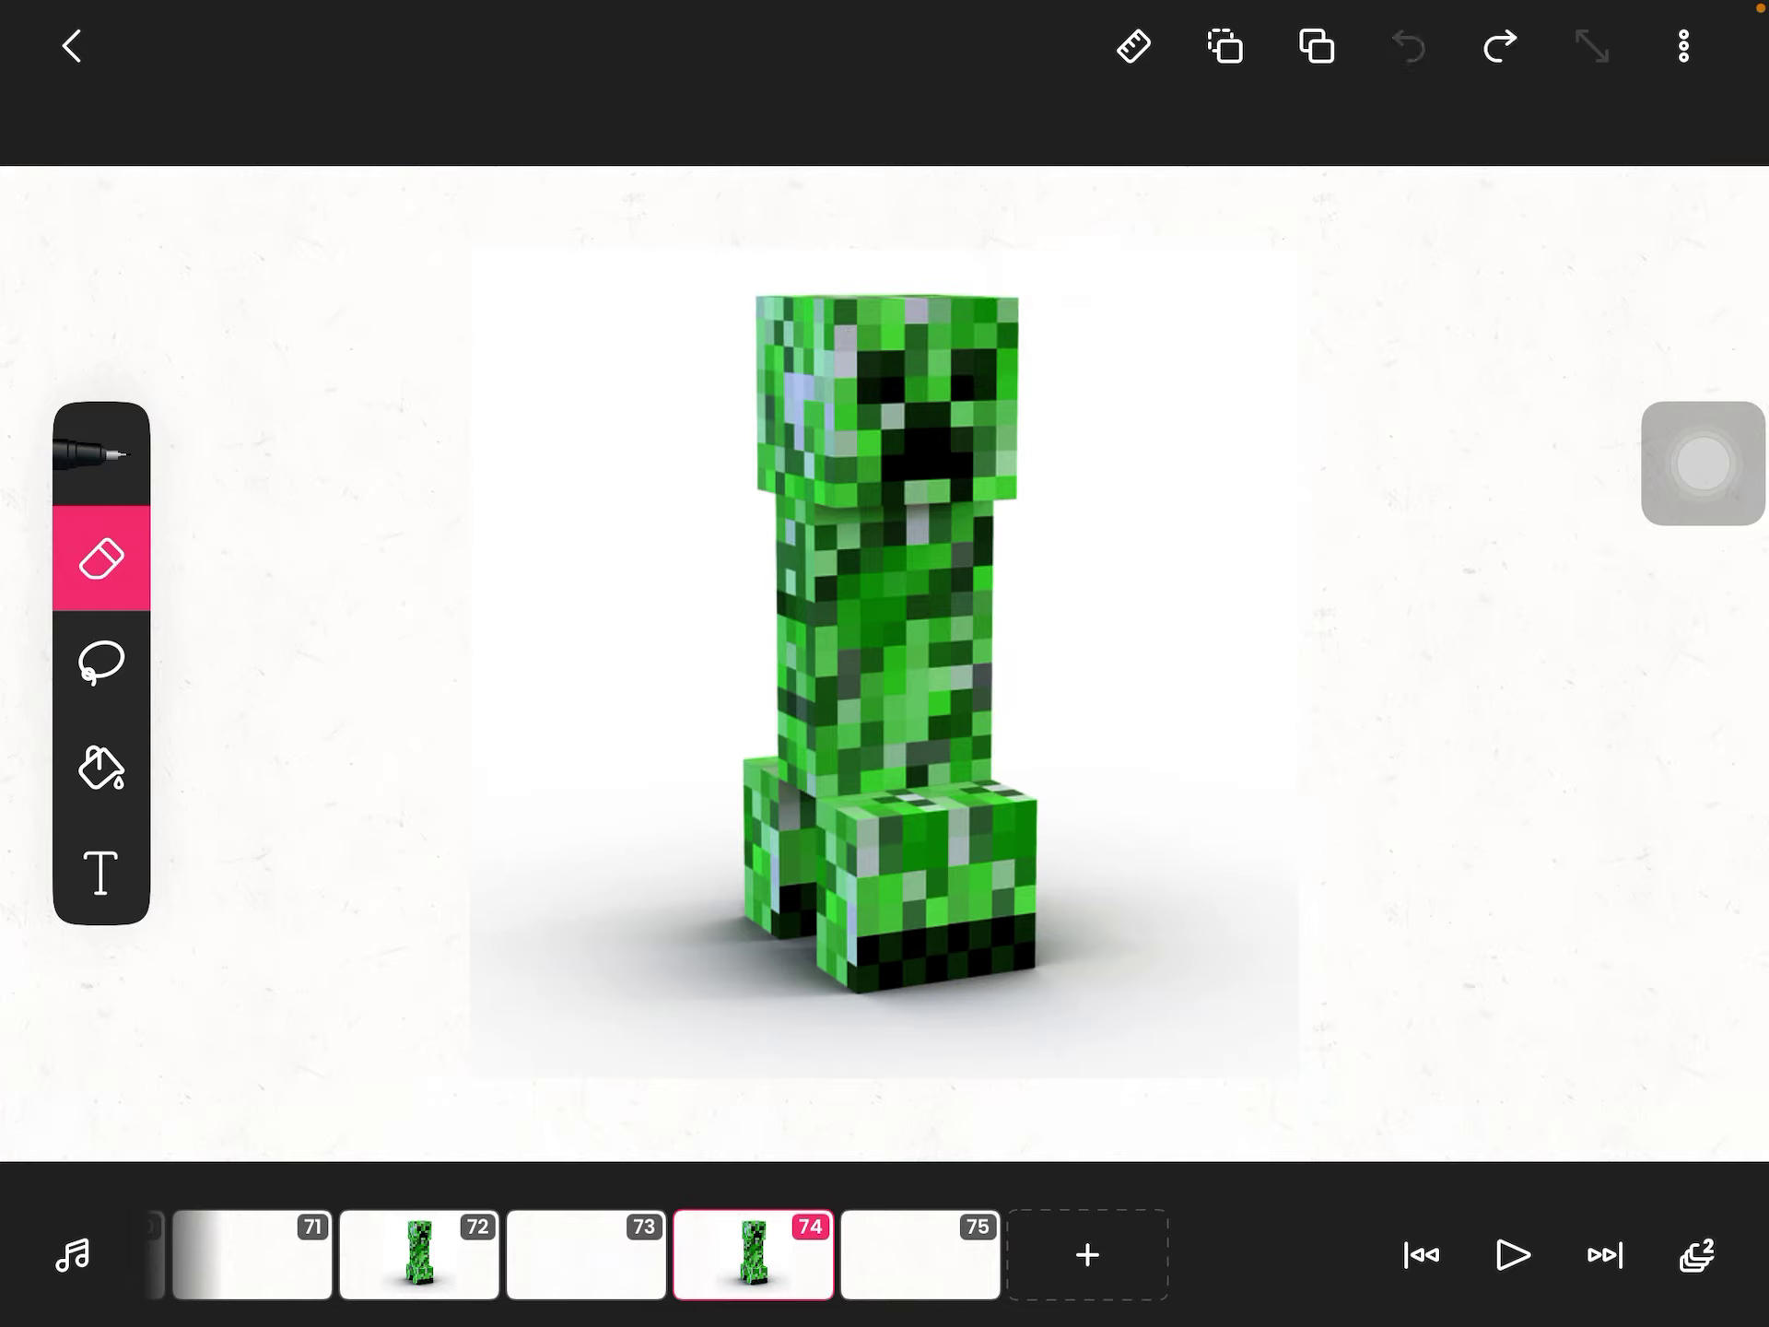
# Erase the creeper's head, chest and upper body to expose the skull, ribcage and TNT box.
pyautogui.moveTo(1089, 314)
pyautogui.mouseDown()
pyautogui.moveTo(770, 316)
pyautogui.moveTo(789, 295)
pyautogui.moveTo(1008, 327)
pyautogui.moveTo(1039, 371)
pyautogui.moveTo(782, 416)
pyautogui.moveTo(794, 455)
pyautogui.moveTo(772, 464)
pyautogui.moveTo(954, 493)
pyautogui.moveTo(1018, 472)
pyautogui.mouseUp()
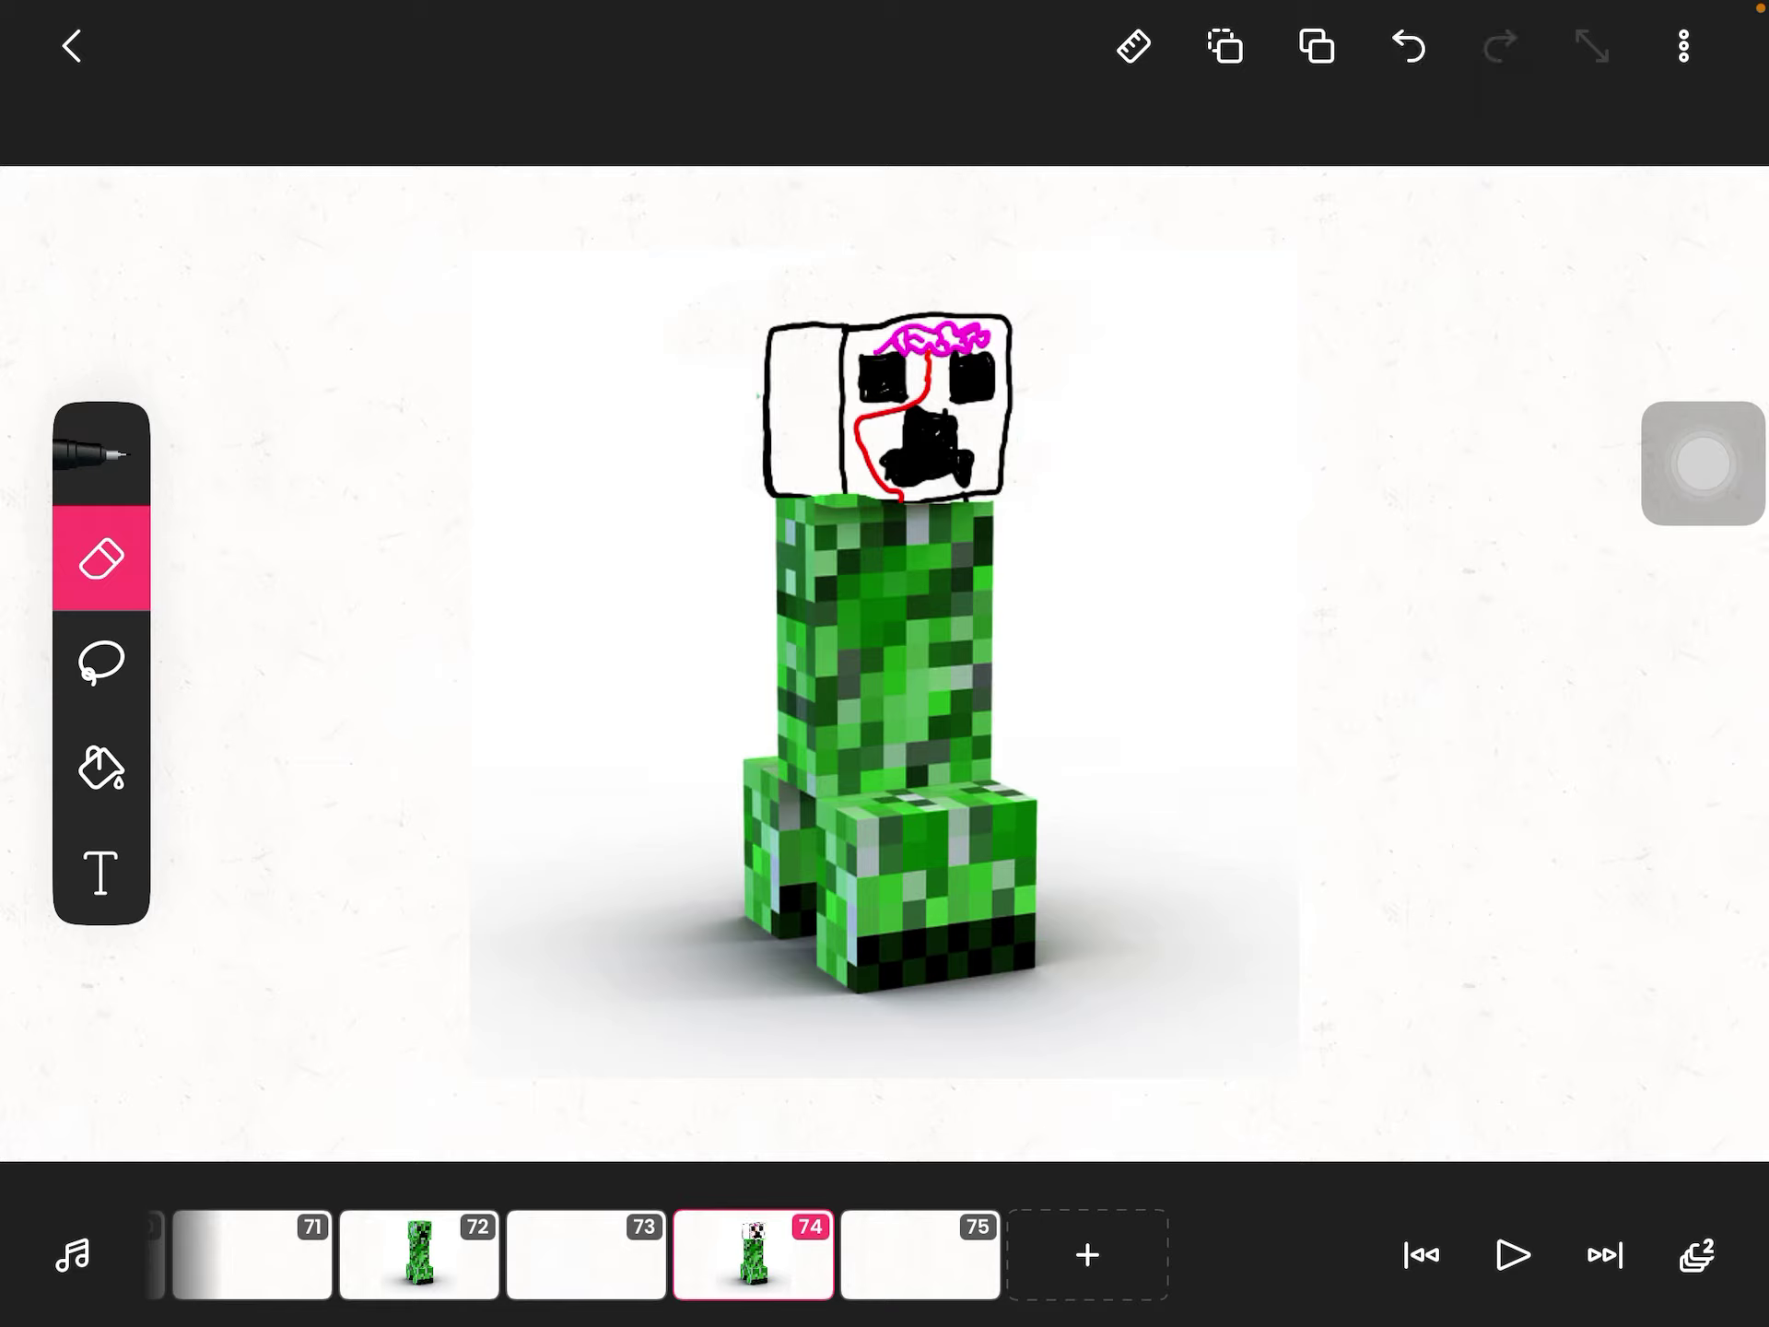
pyautogui.moveTo(988, 490)
pyautogui.mouseDown()
pyautogui.moveTo(781, 519)
pyautogui.moveTo(912, 574)
pyautogui.moveTo(991, 568)
pyautogui.mouseUp()
pyautogui.moveTo(810, 550)
pyautogui.mouseDown()
pyautogui.moveTo(991, 620)
pyautogui.moveTo(968, 656)
pyautogui.moveTo(780, 623)
pyautogui.mouseUp()
pyautogui.scroll(5, 902, 587)
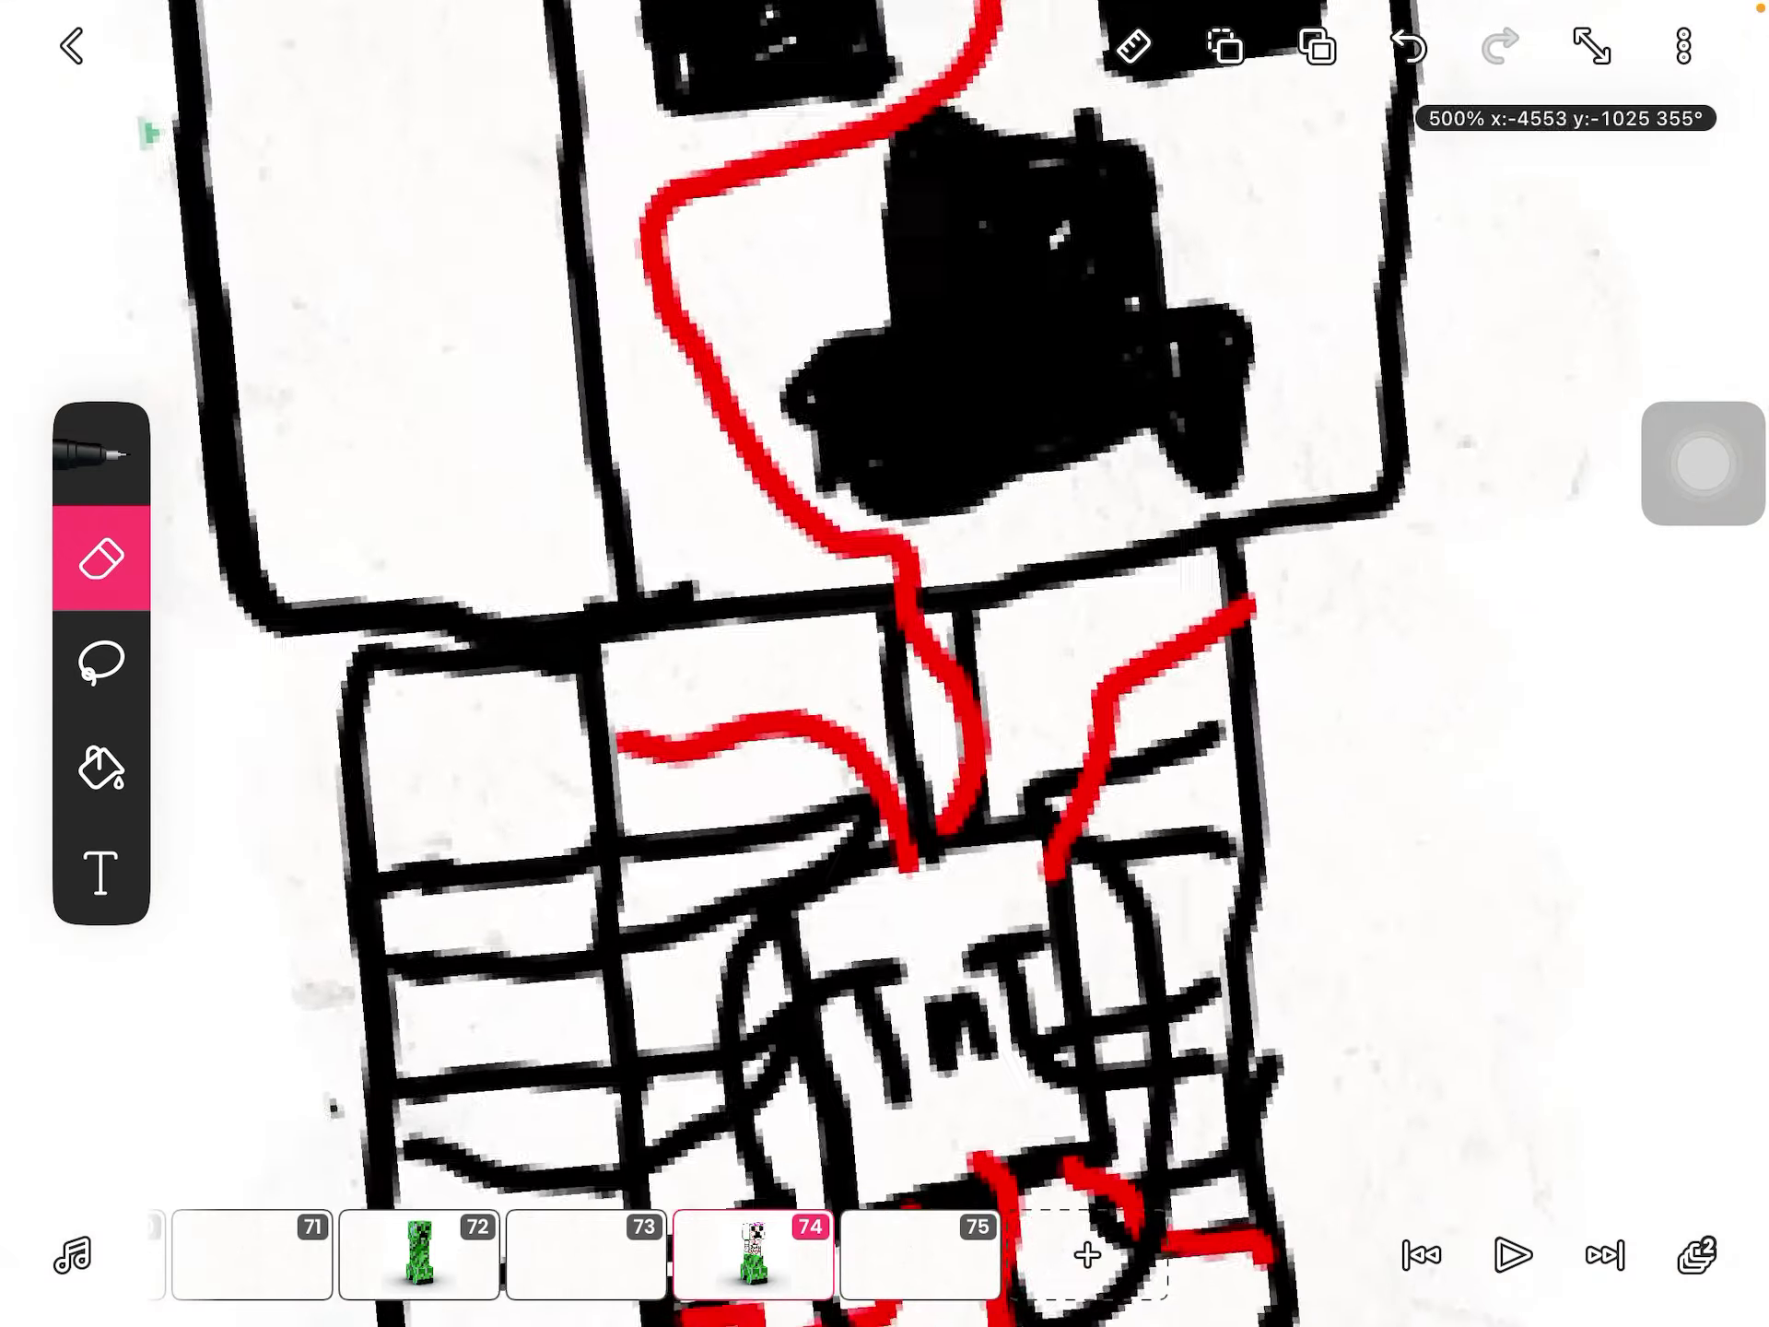
pyautogui.scroll(5, 901, 587)
pyautogui.scroll(2, 901, 586)
pyautogui.scroll(2, 884, 663)
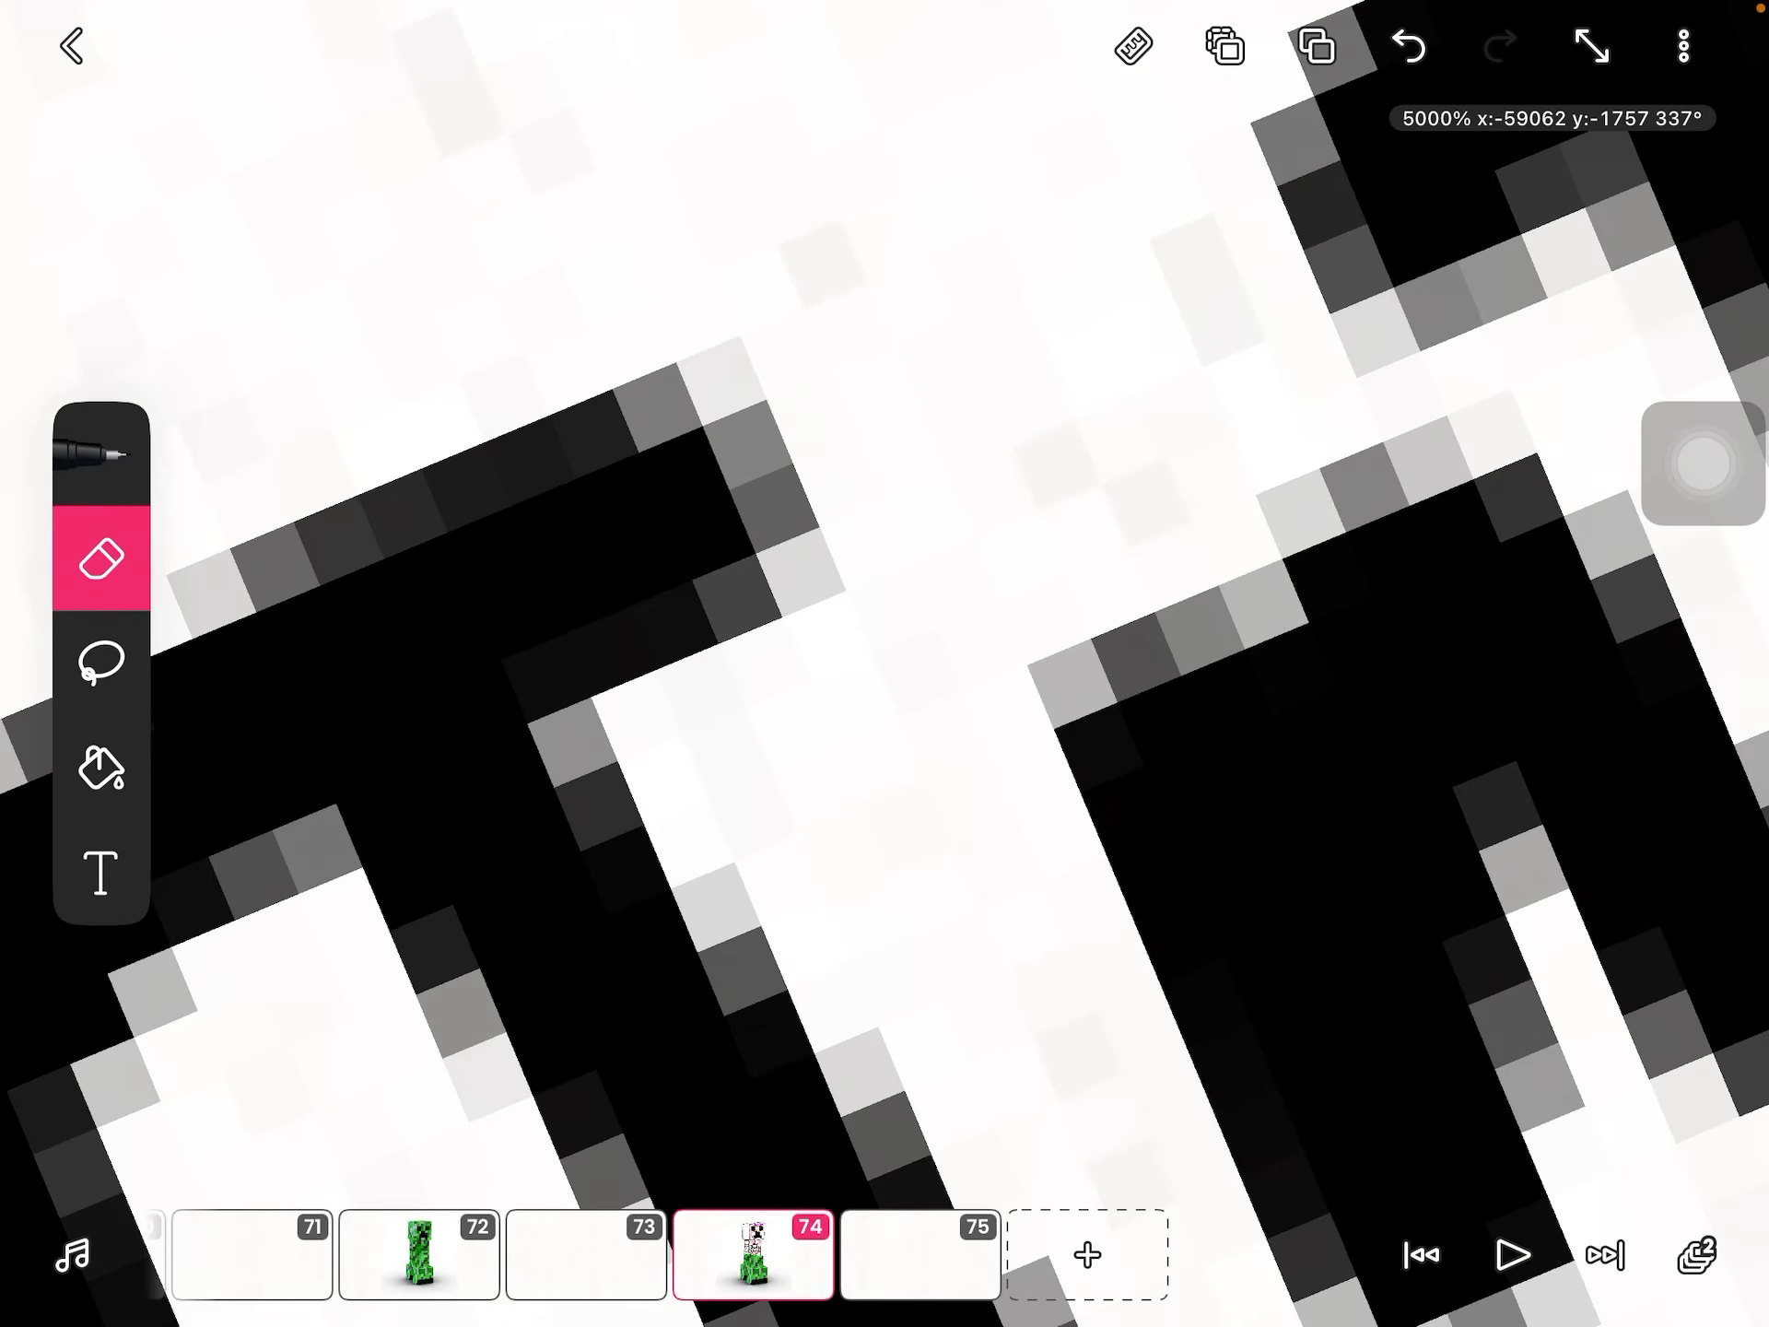
pyautogui.scroll(-5, 885, 663)
pyautogui.scroll(-1, 885, 663)
pyautogui.scroll(1, 885, 664)
pyautogui.click(1591, 46)
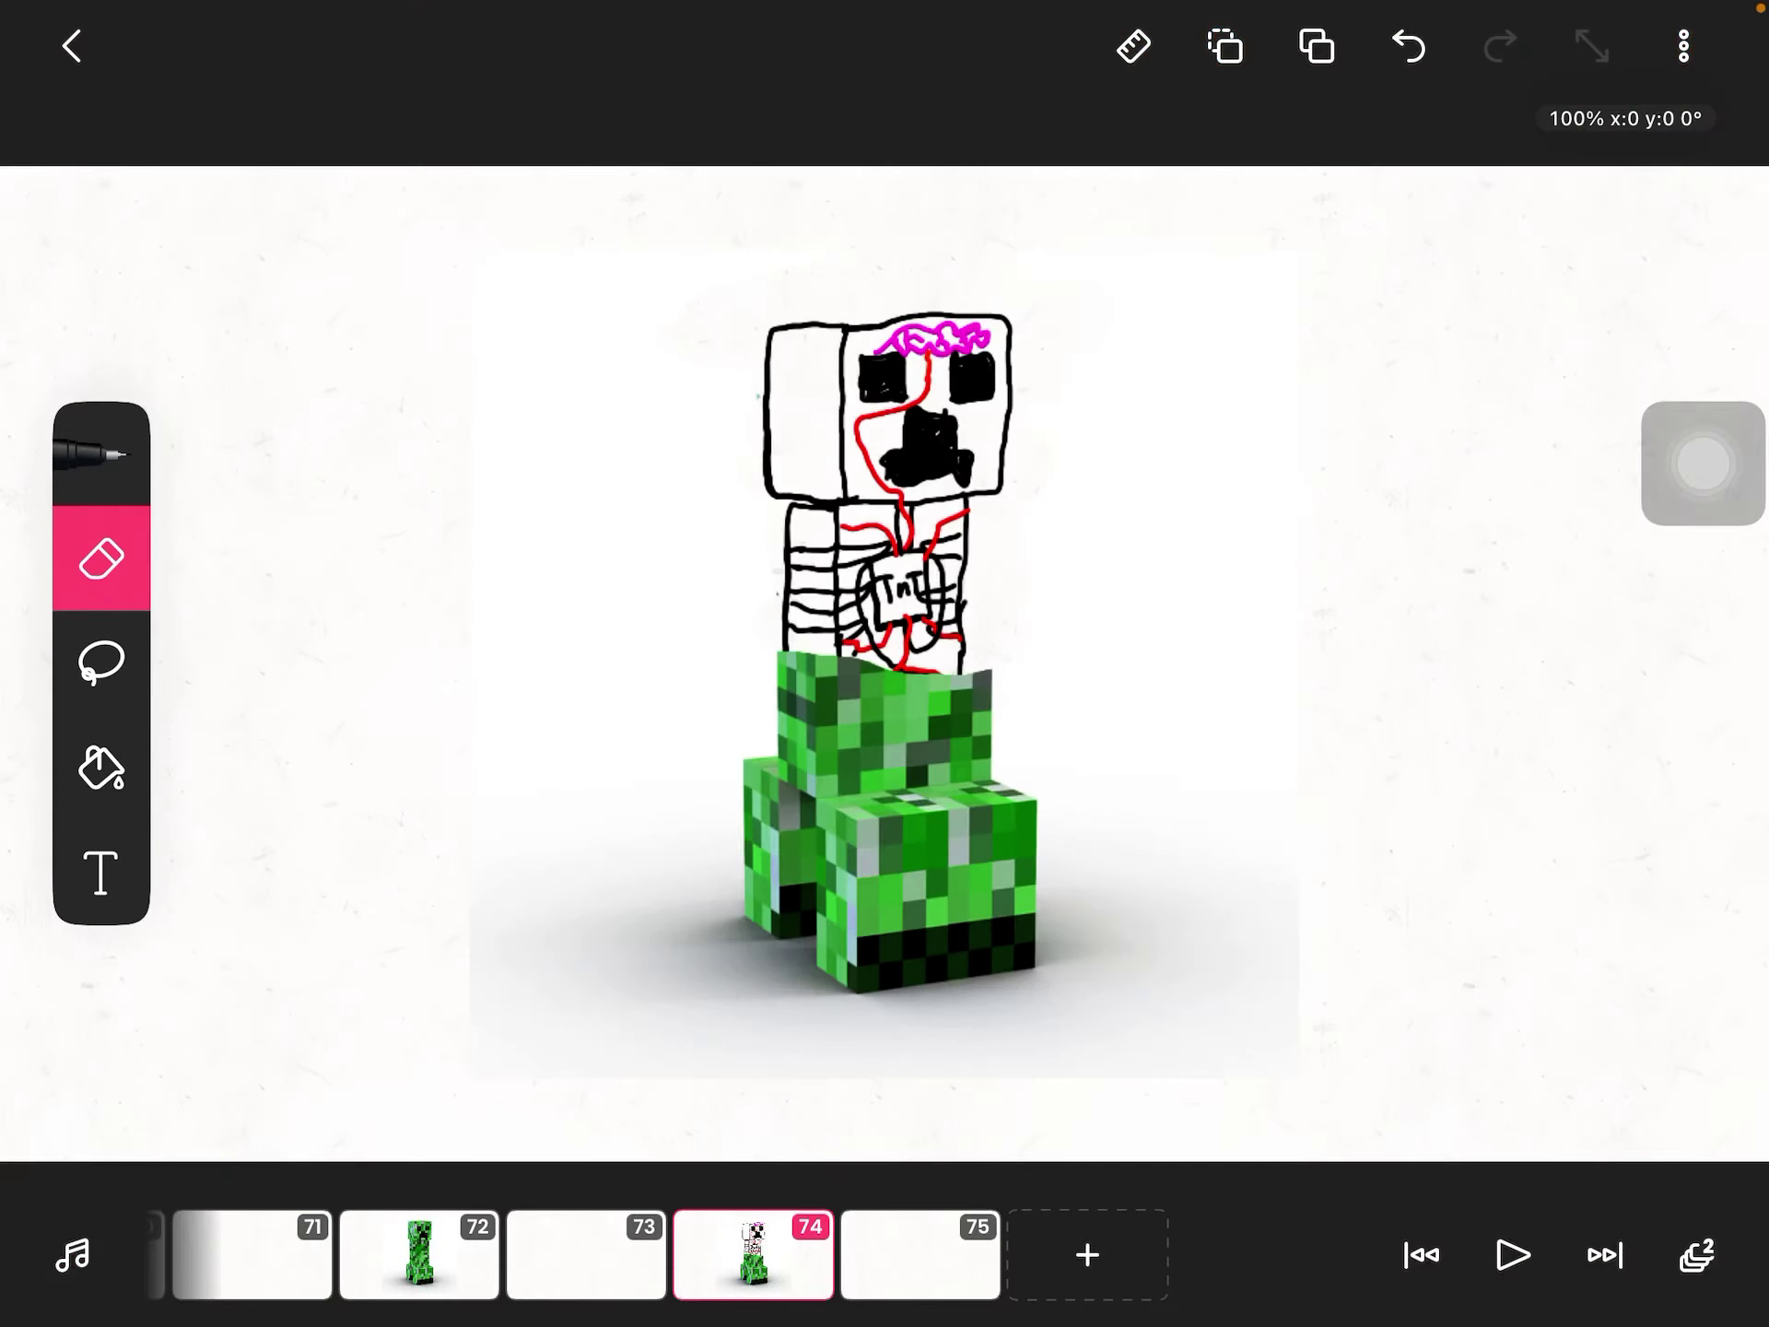
pyautogui.moveTo(774, 643)
pyautogui.mouseDown()
pyautogui.moveTo(810, 671)
pyautogui.moveTo(987, 719)
pyautogui.moveTo(790, 695)
pyautogui.moveTo(1000, 655)
pyautogui.moveTo(967, 829)
pyautogui.moveTo(774, 898)
pyautogui.moveTo(803, 999)
pyautogui.moveTo(759, 787)
pyautogui.mouseUp()
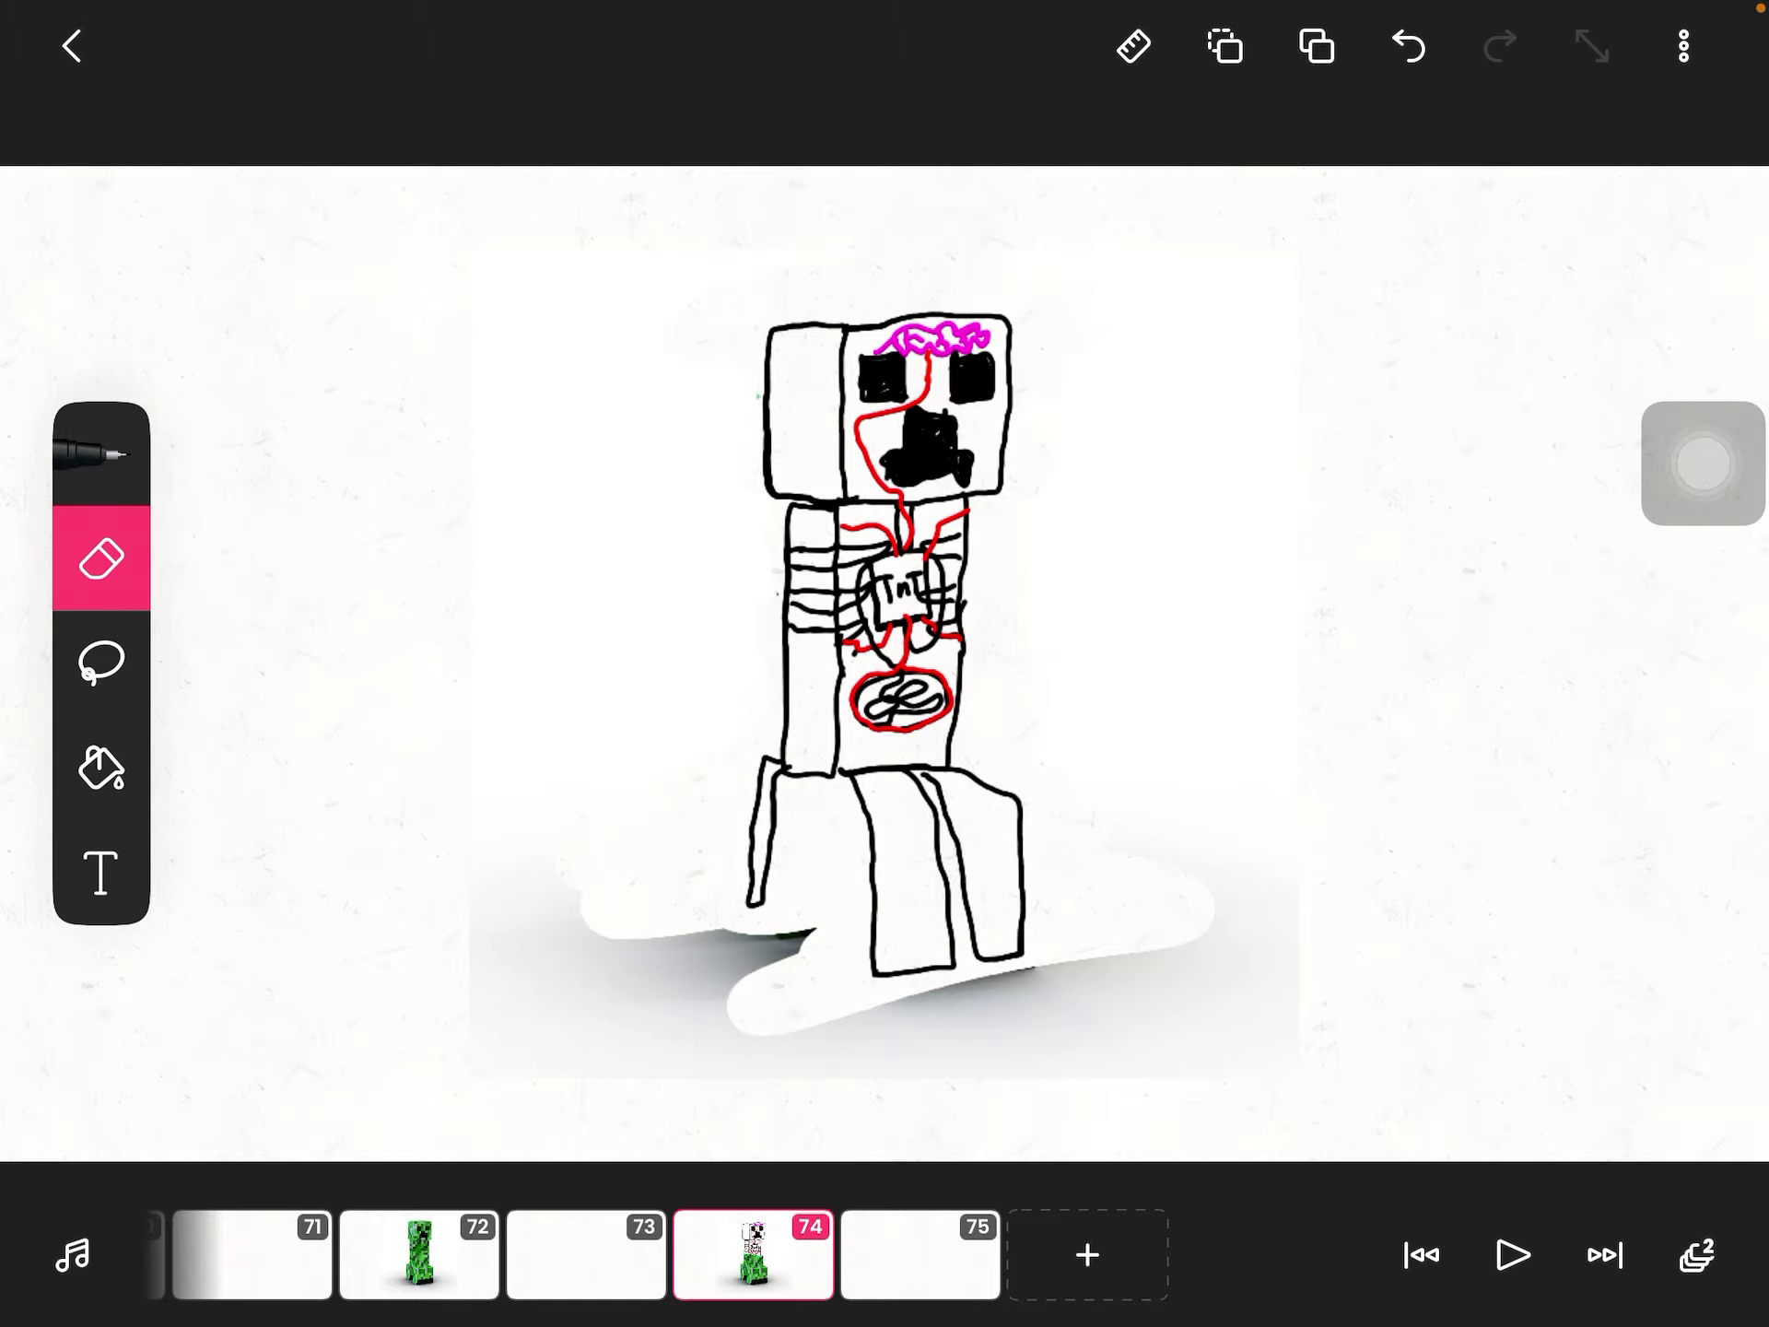
pyautogui.click(101, 454)
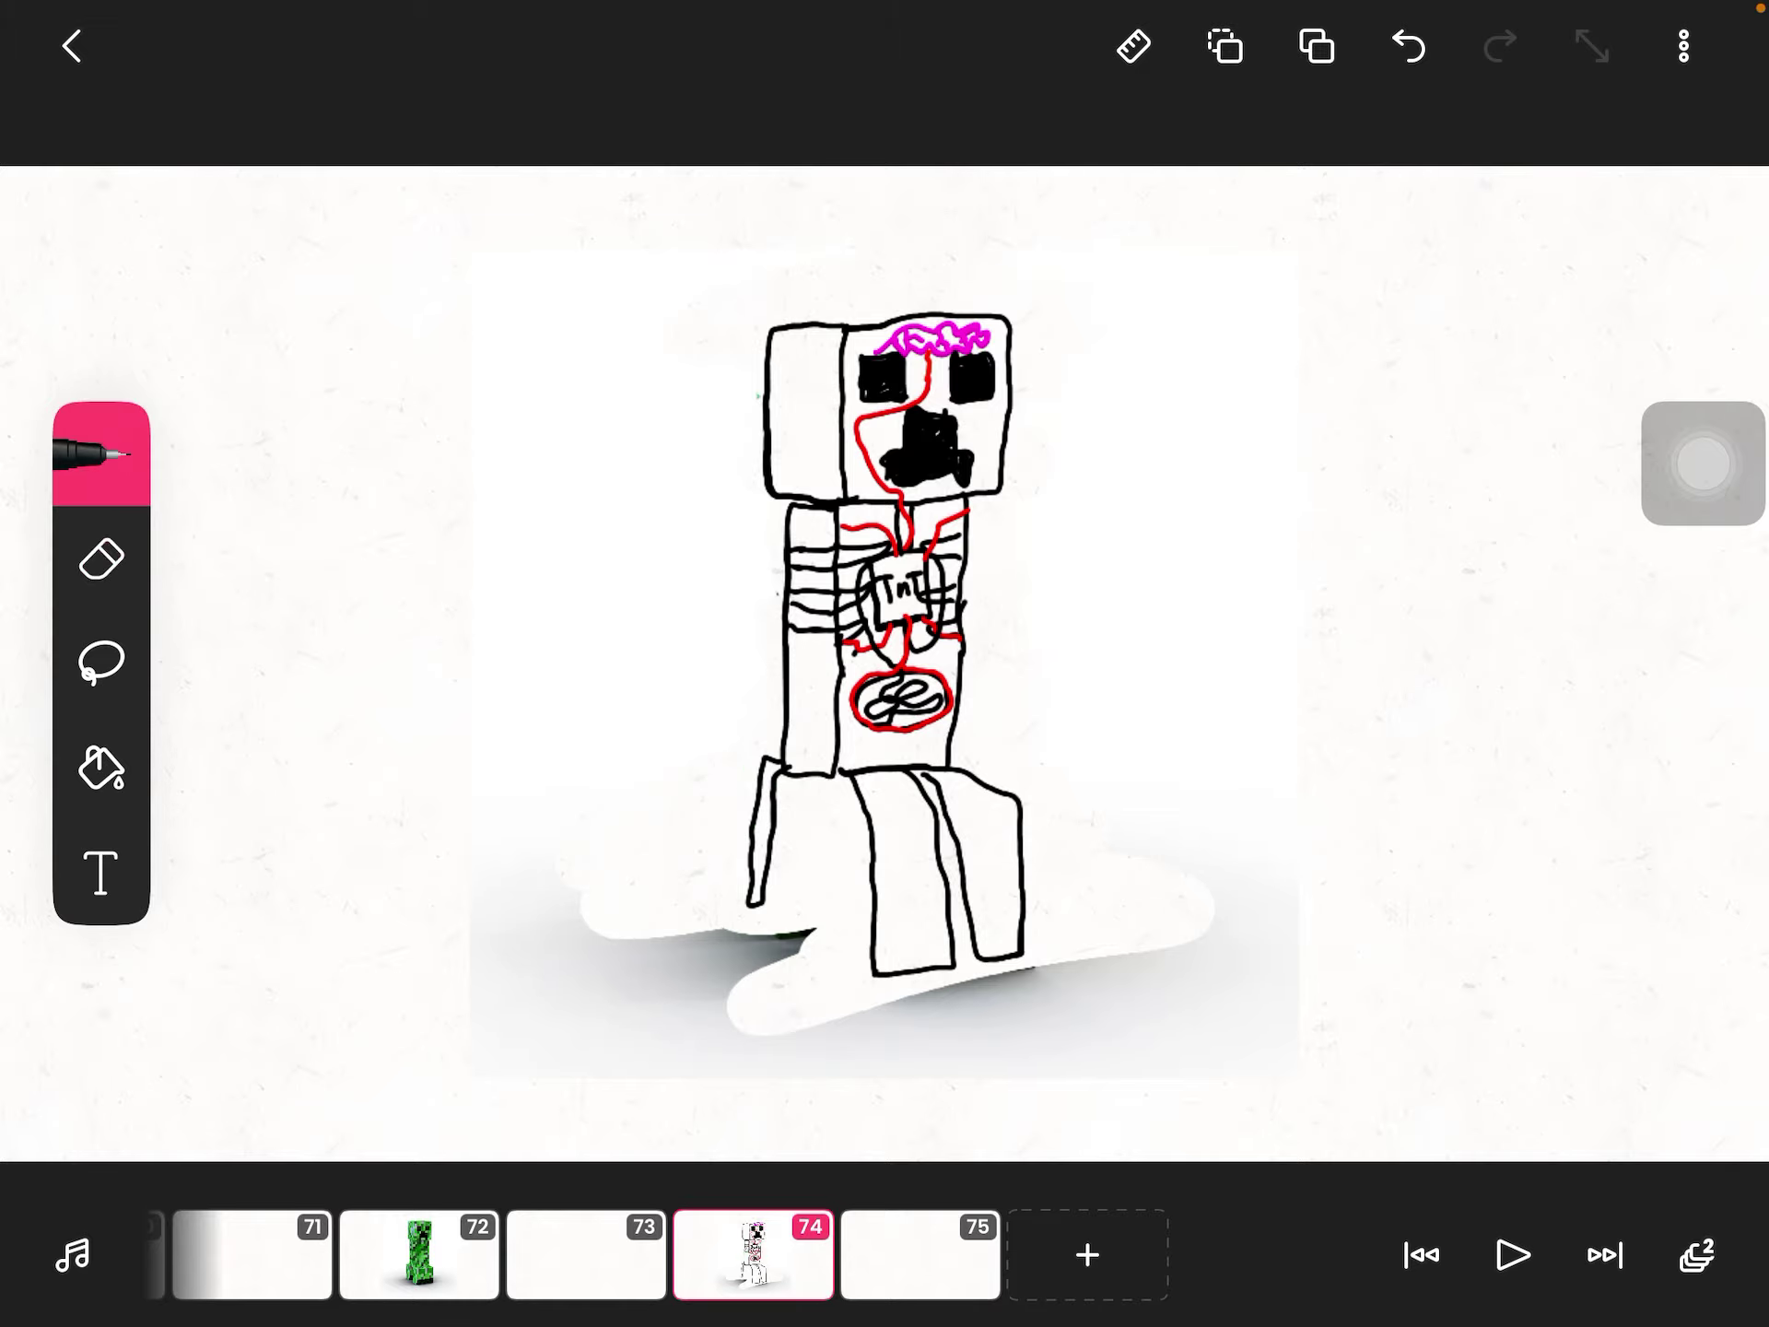
pyautogui.scroll(5, 845, 692)
pyautogui.scroll(5, 844, 691)
pyautogui.click(101, 453)
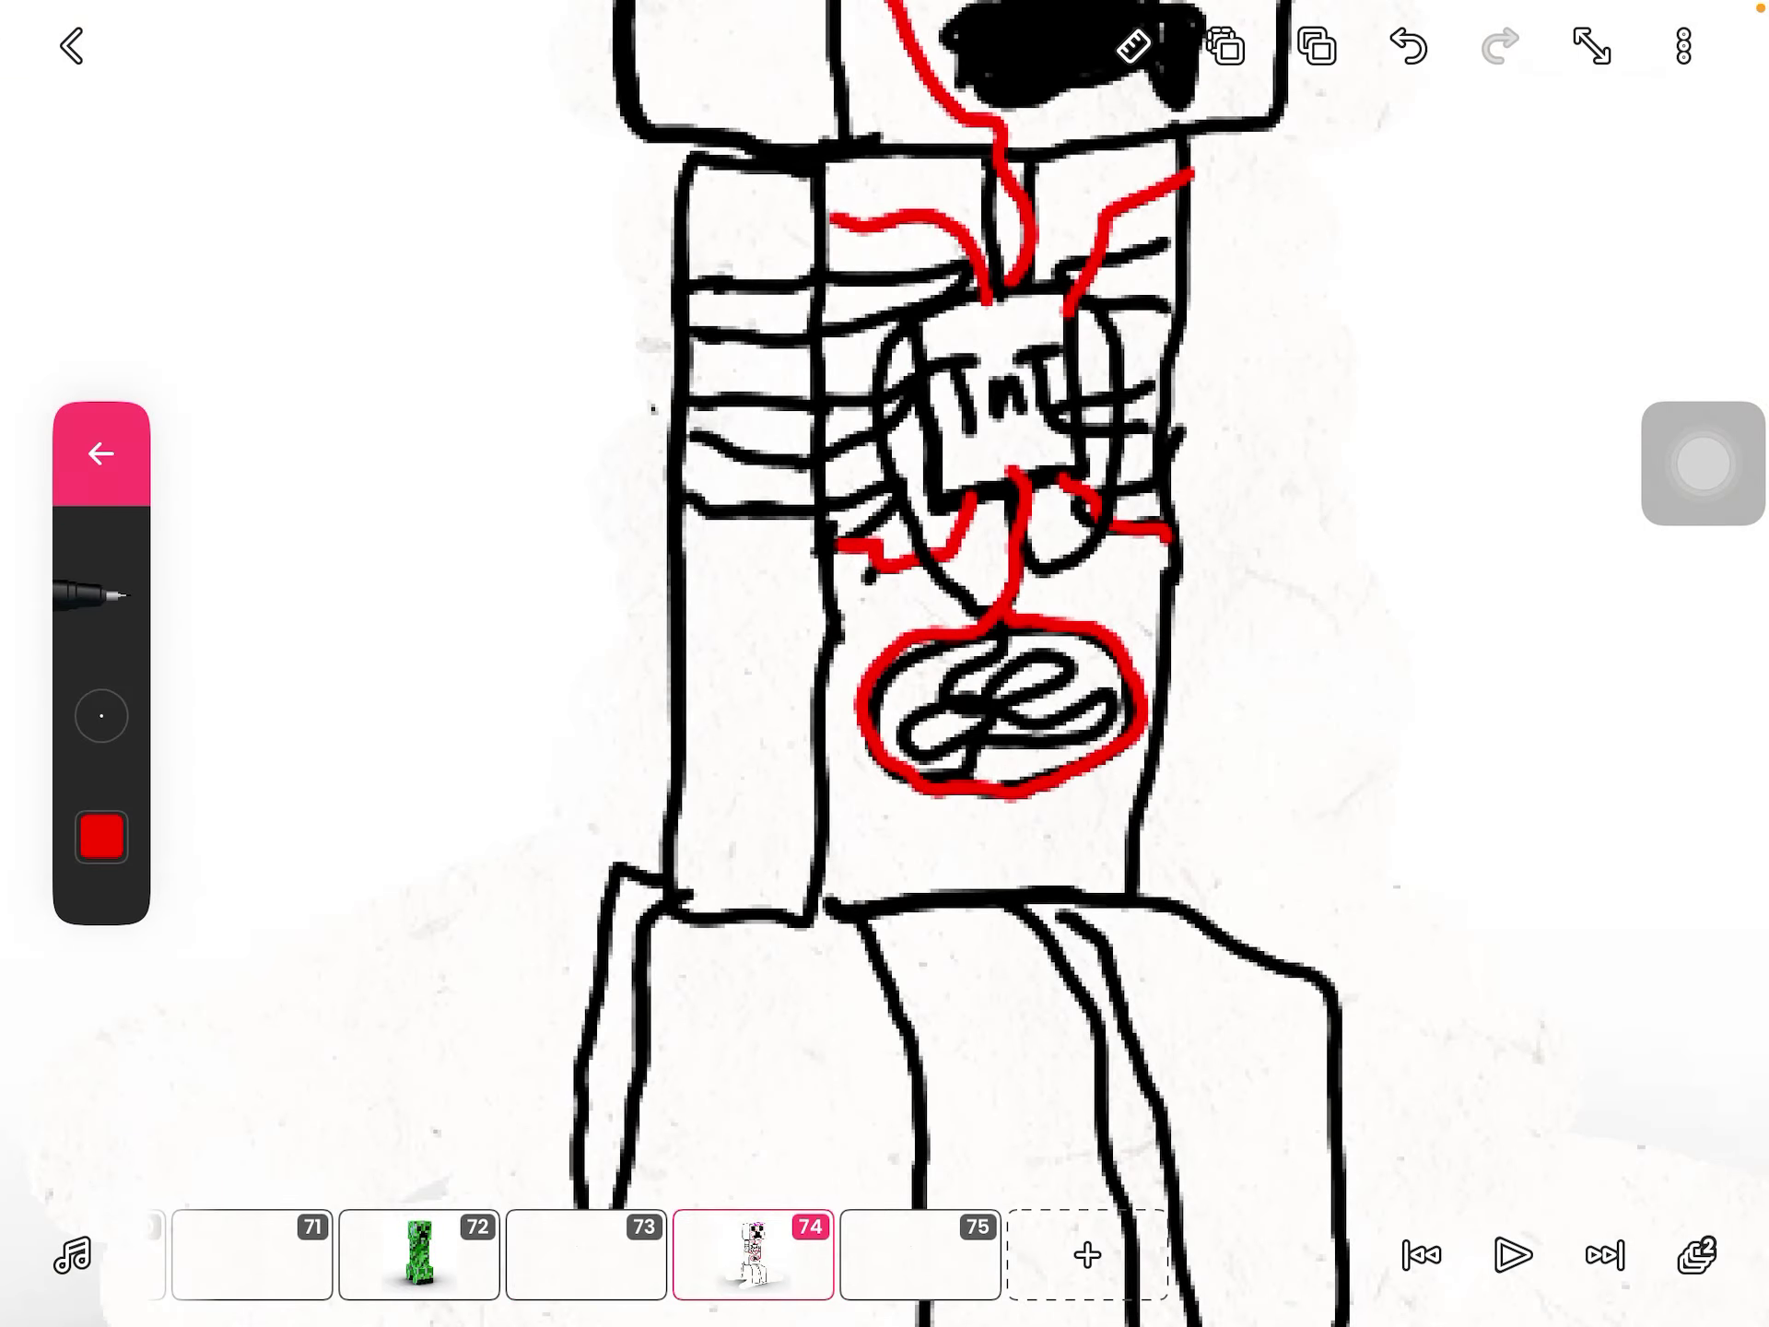
pyautogui.scroll(5, 968, 692)
pyautogui.scroll(3, 968, 691)
pyautogui.scroll(10, 967, 691)
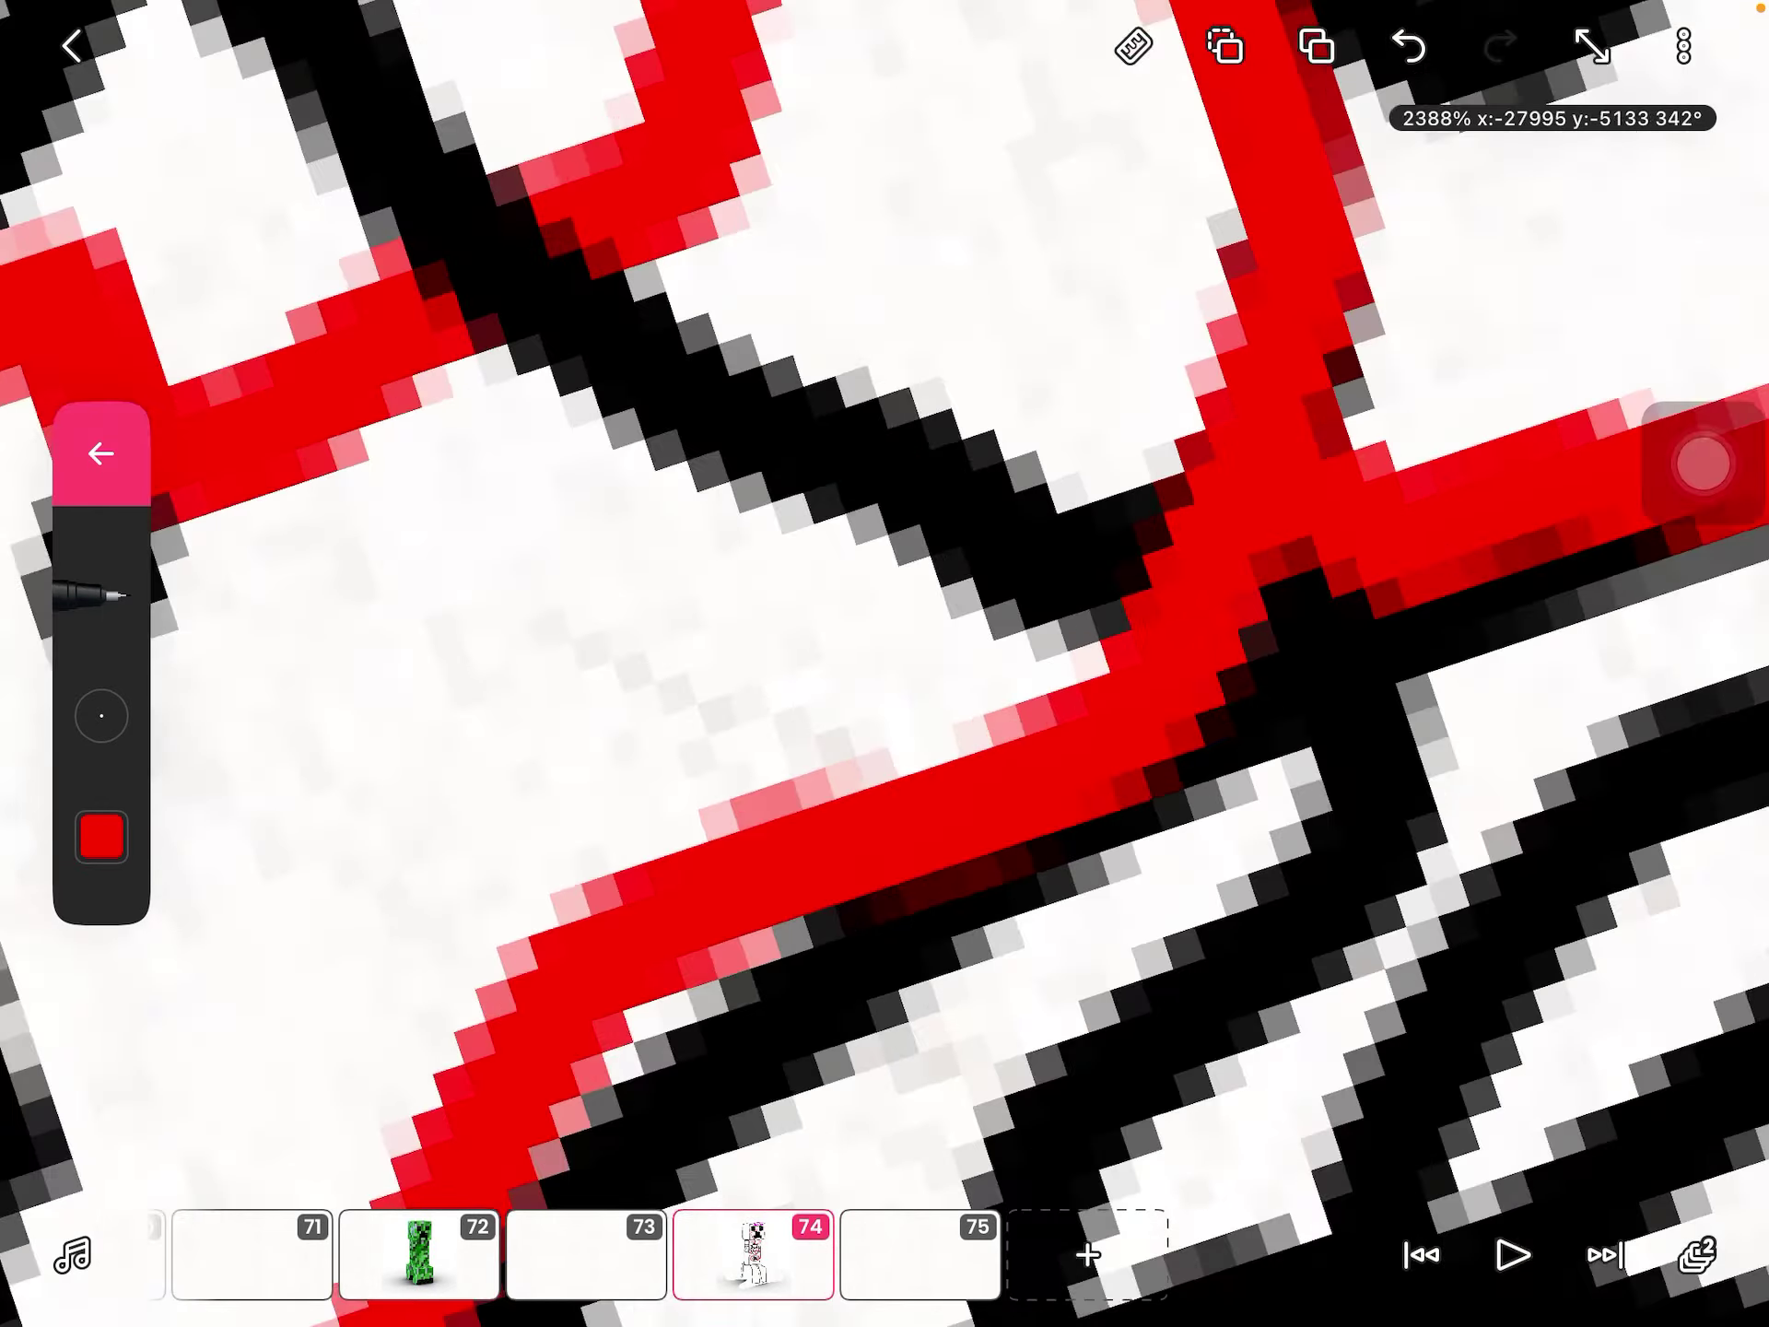
pyautogui.scroll(-5, 884, 664)
pyautogui.scroll(-3, 884, 664)
pyautogui.scroll(3, 885, 664)
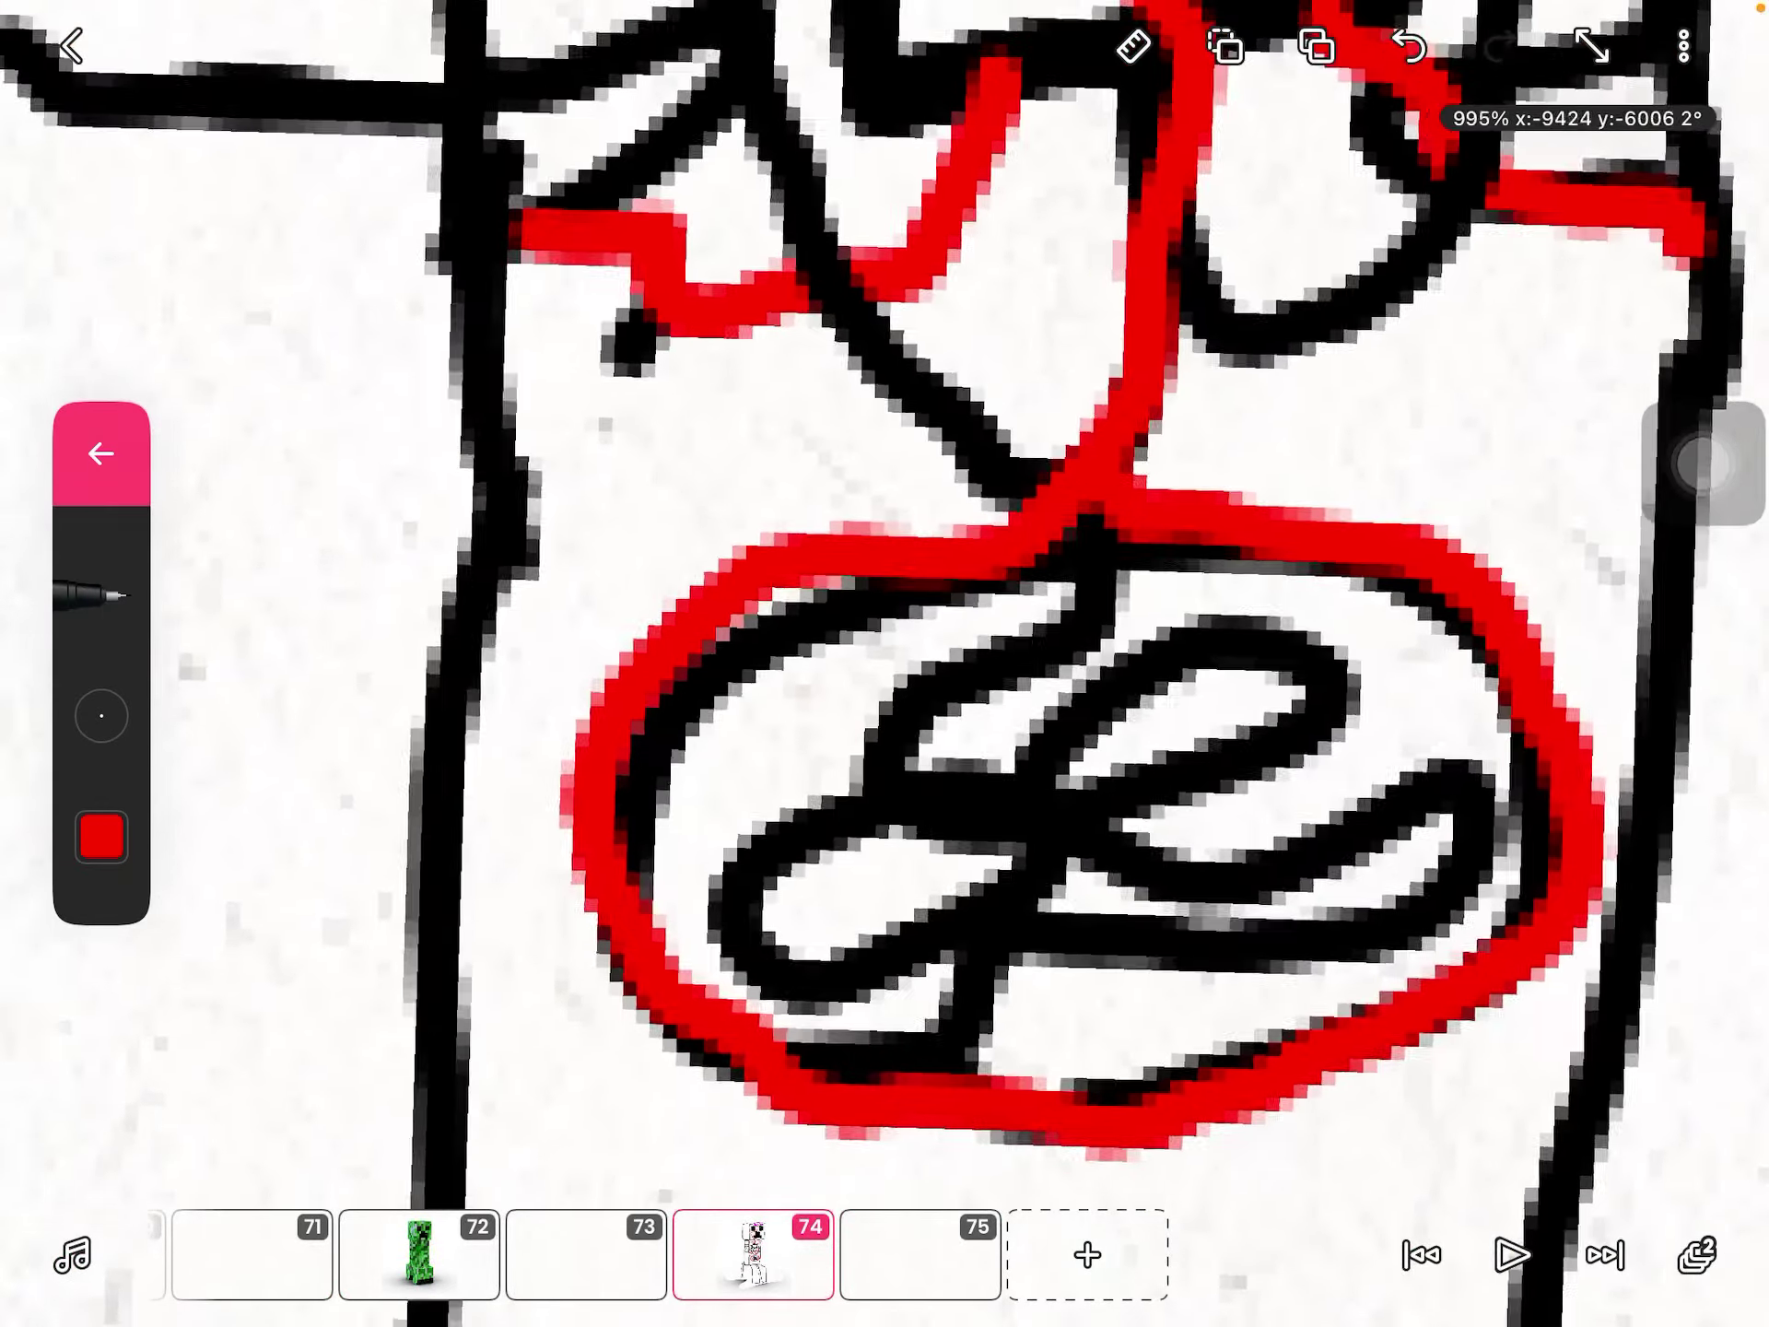
pyautogui.scroll(-1, 884, 663)
pyautogui.moveTo(1098, 511)
pyautogui.mouseDown()
pyautogui.moveTo(1098, 594)
pyautogui.moveTo(1023, 679)
pyautogui.moveTo(898, 761)
pyautogui.moveTo(1092, 664)
pyautogui.moveTo(1285, 746)
pyautogui.moveTo(857, 802)
pyautogui.moveTo(1064, 870)
pyautogui.moveTo(1452, 753)
pyautogui.moveTo(1038, 919)
pyautogui.moveTo(885, 1037)
pyautogui.moveTo(678, 967)
pyautogui.moveTo(636, 650)
pyautogui.moveTo(1037, 540)
pyautogui.moveTo(1521, 664)
pyautogui.moveTo(1243, 1078)
pyautogui.moveTo(940, 1003)
pyautogui.moveTo(1424, 884)
pyautogui.moveTo(968, 884)
pyautogui.moveTo(774, 815)
pyautogui.mouseUp()
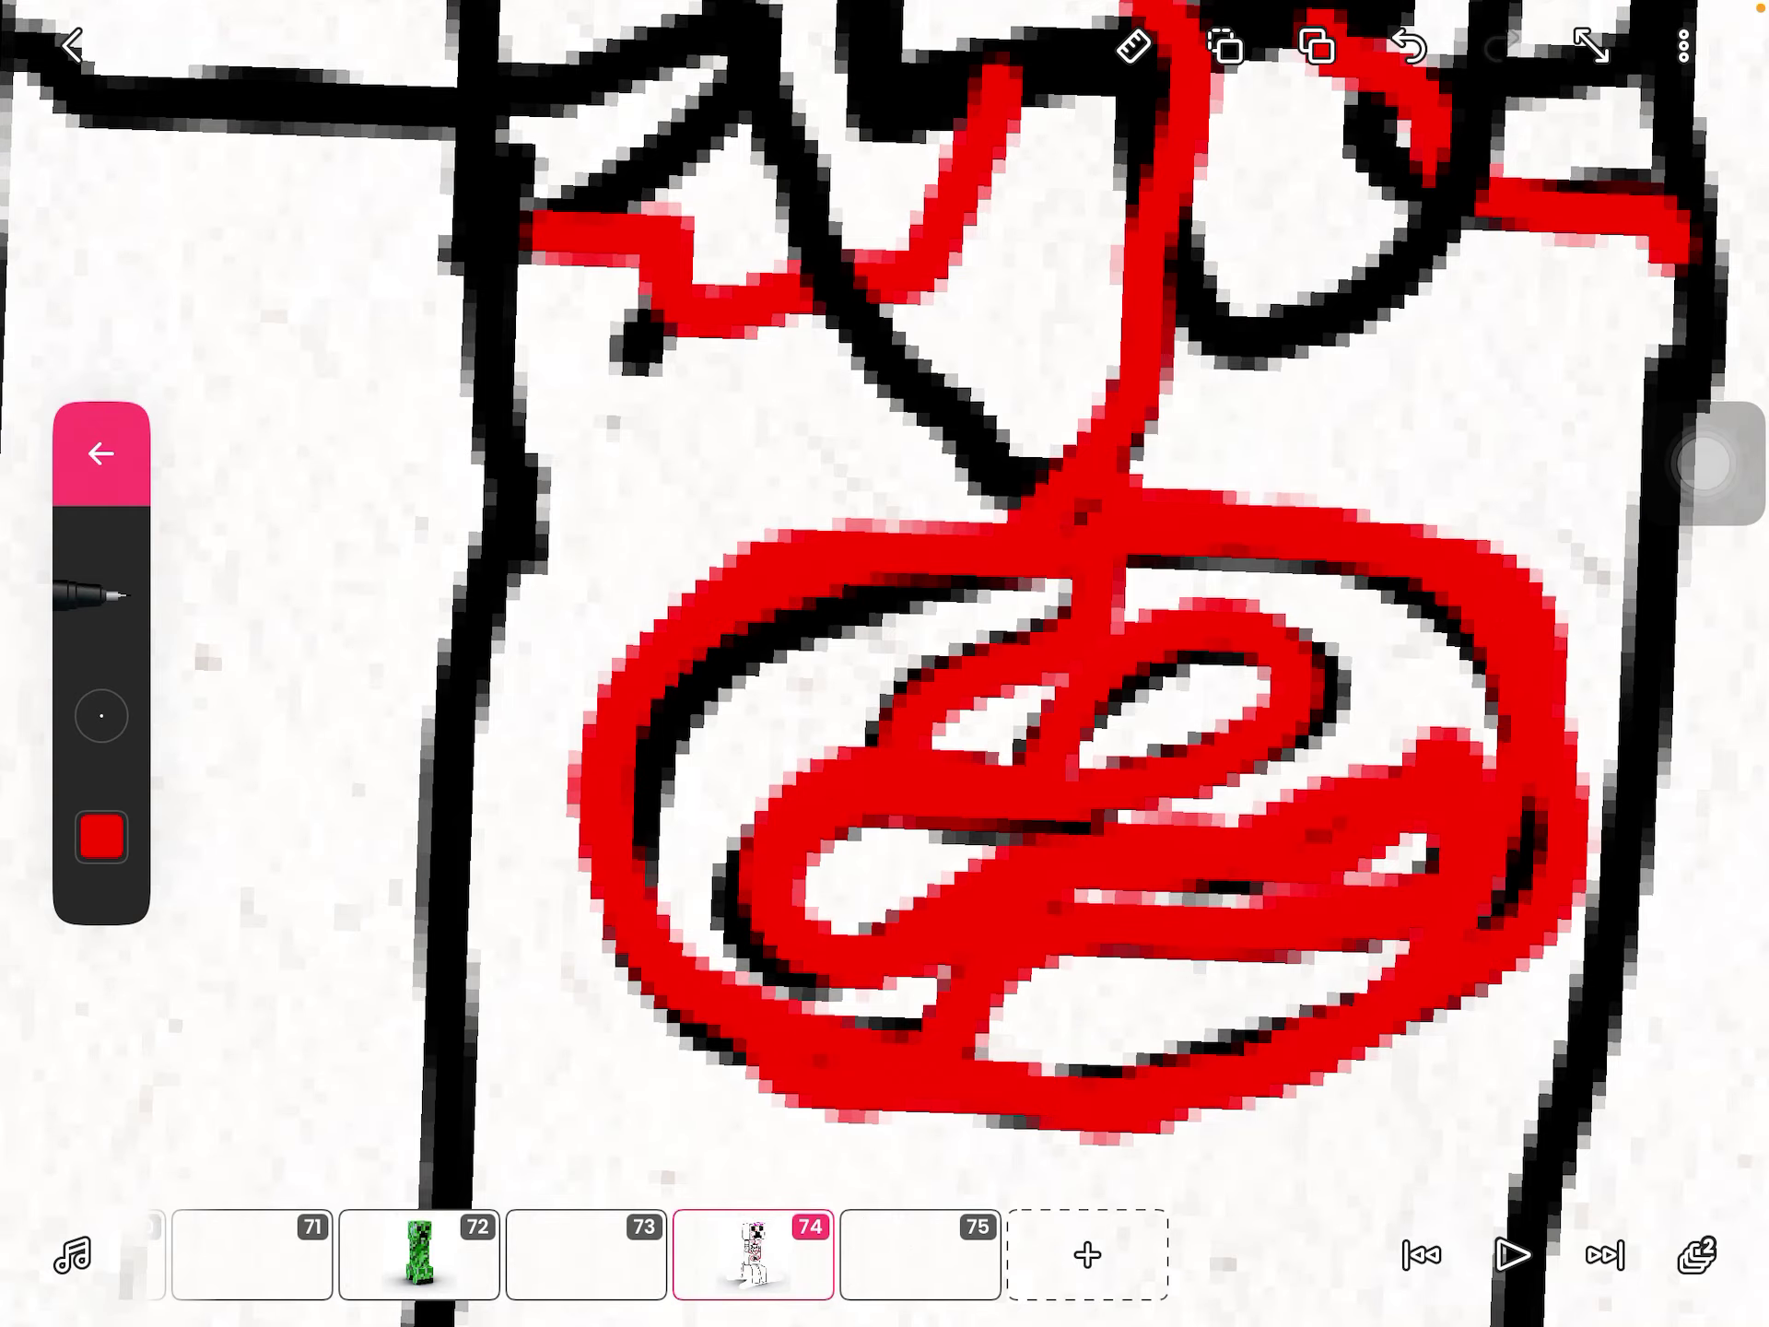
pyautogui.moveTo(1245, 622)
pyautogui.mouseDown()
pyautogui.moveTo(1009, 718)
pyautogui.moveTo(1126, 456)
pyautogui.mouseUp()
pyautogui.click(1408, 46)
pyautogui.click(1592, 46)
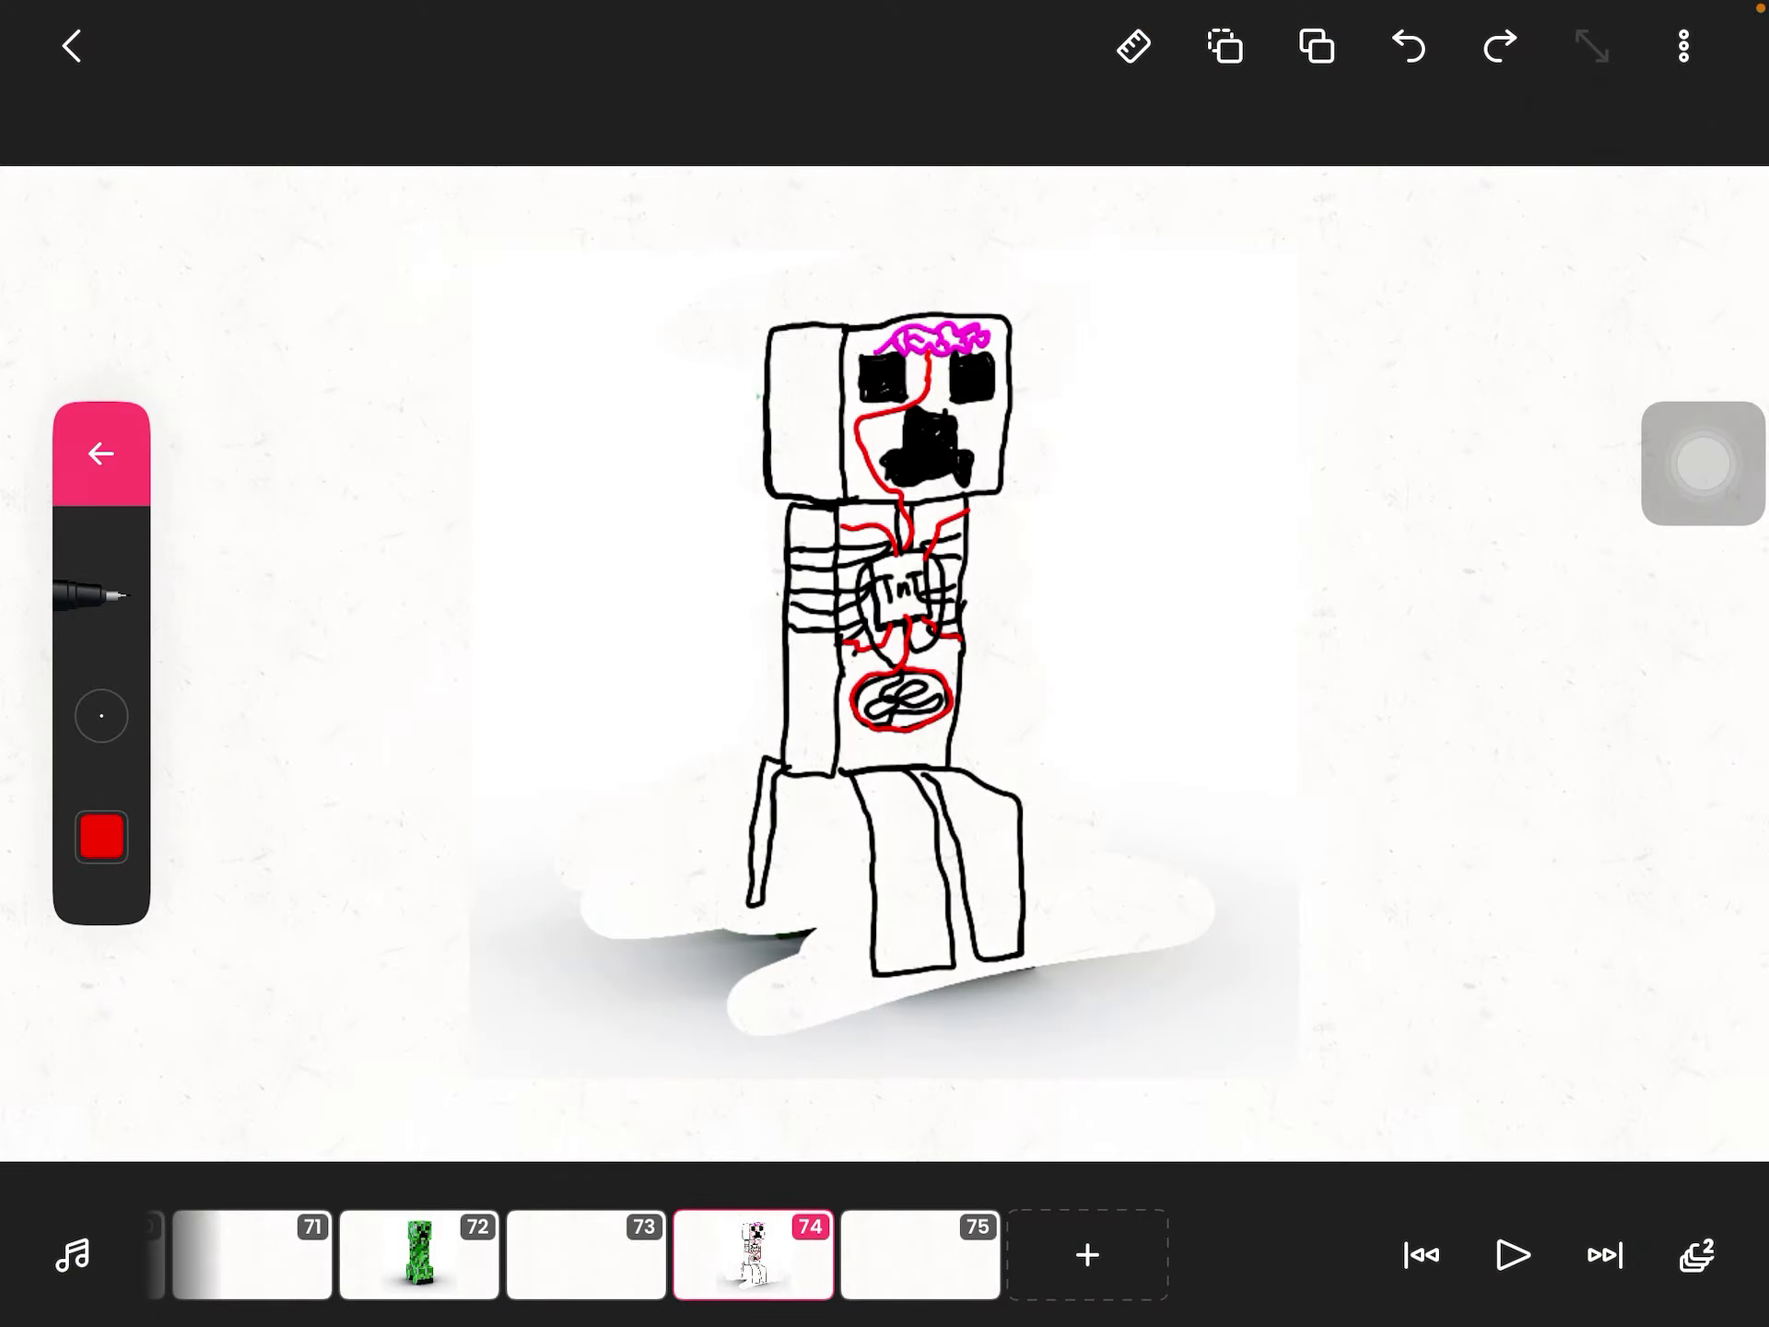
# Undo the erasing, erase the creeper's legs and lower body, then undo that too.
pyautogui.click(1408, 47)
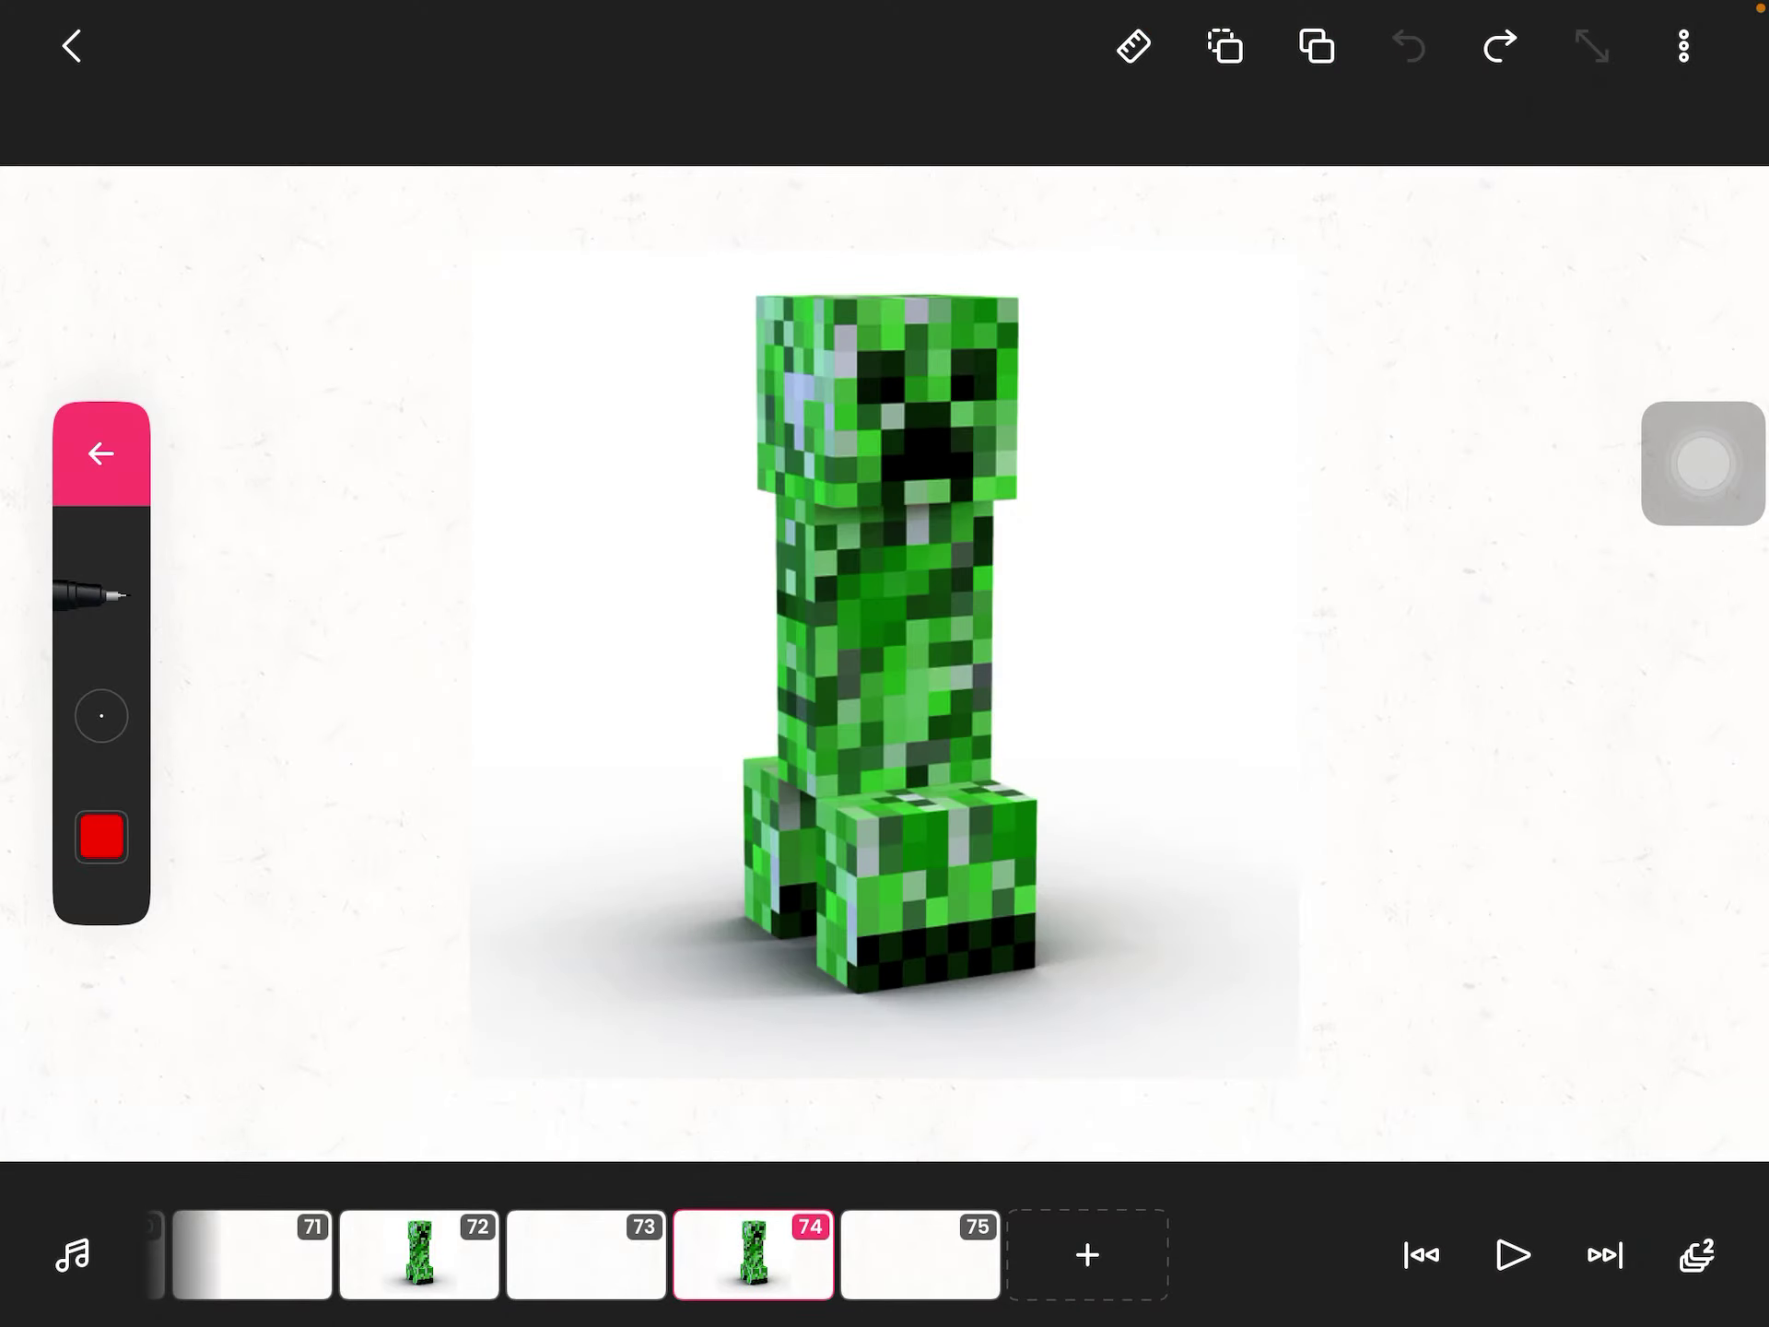
pyautogui.click(101, 453)
pyautogui.click(101, 558)
pyautogui.moveTo(1105, 996)
pyautogui.mouseDown()
pyautogui.moveTo(789, 948)
pyautogui.moveTo(696, 862)
pyautogui.moveTo(1086, 628)
pyautogui.moveTo(1194, 663)
pyautogui.mouseUp()
pyautogui.click(1409, 45)
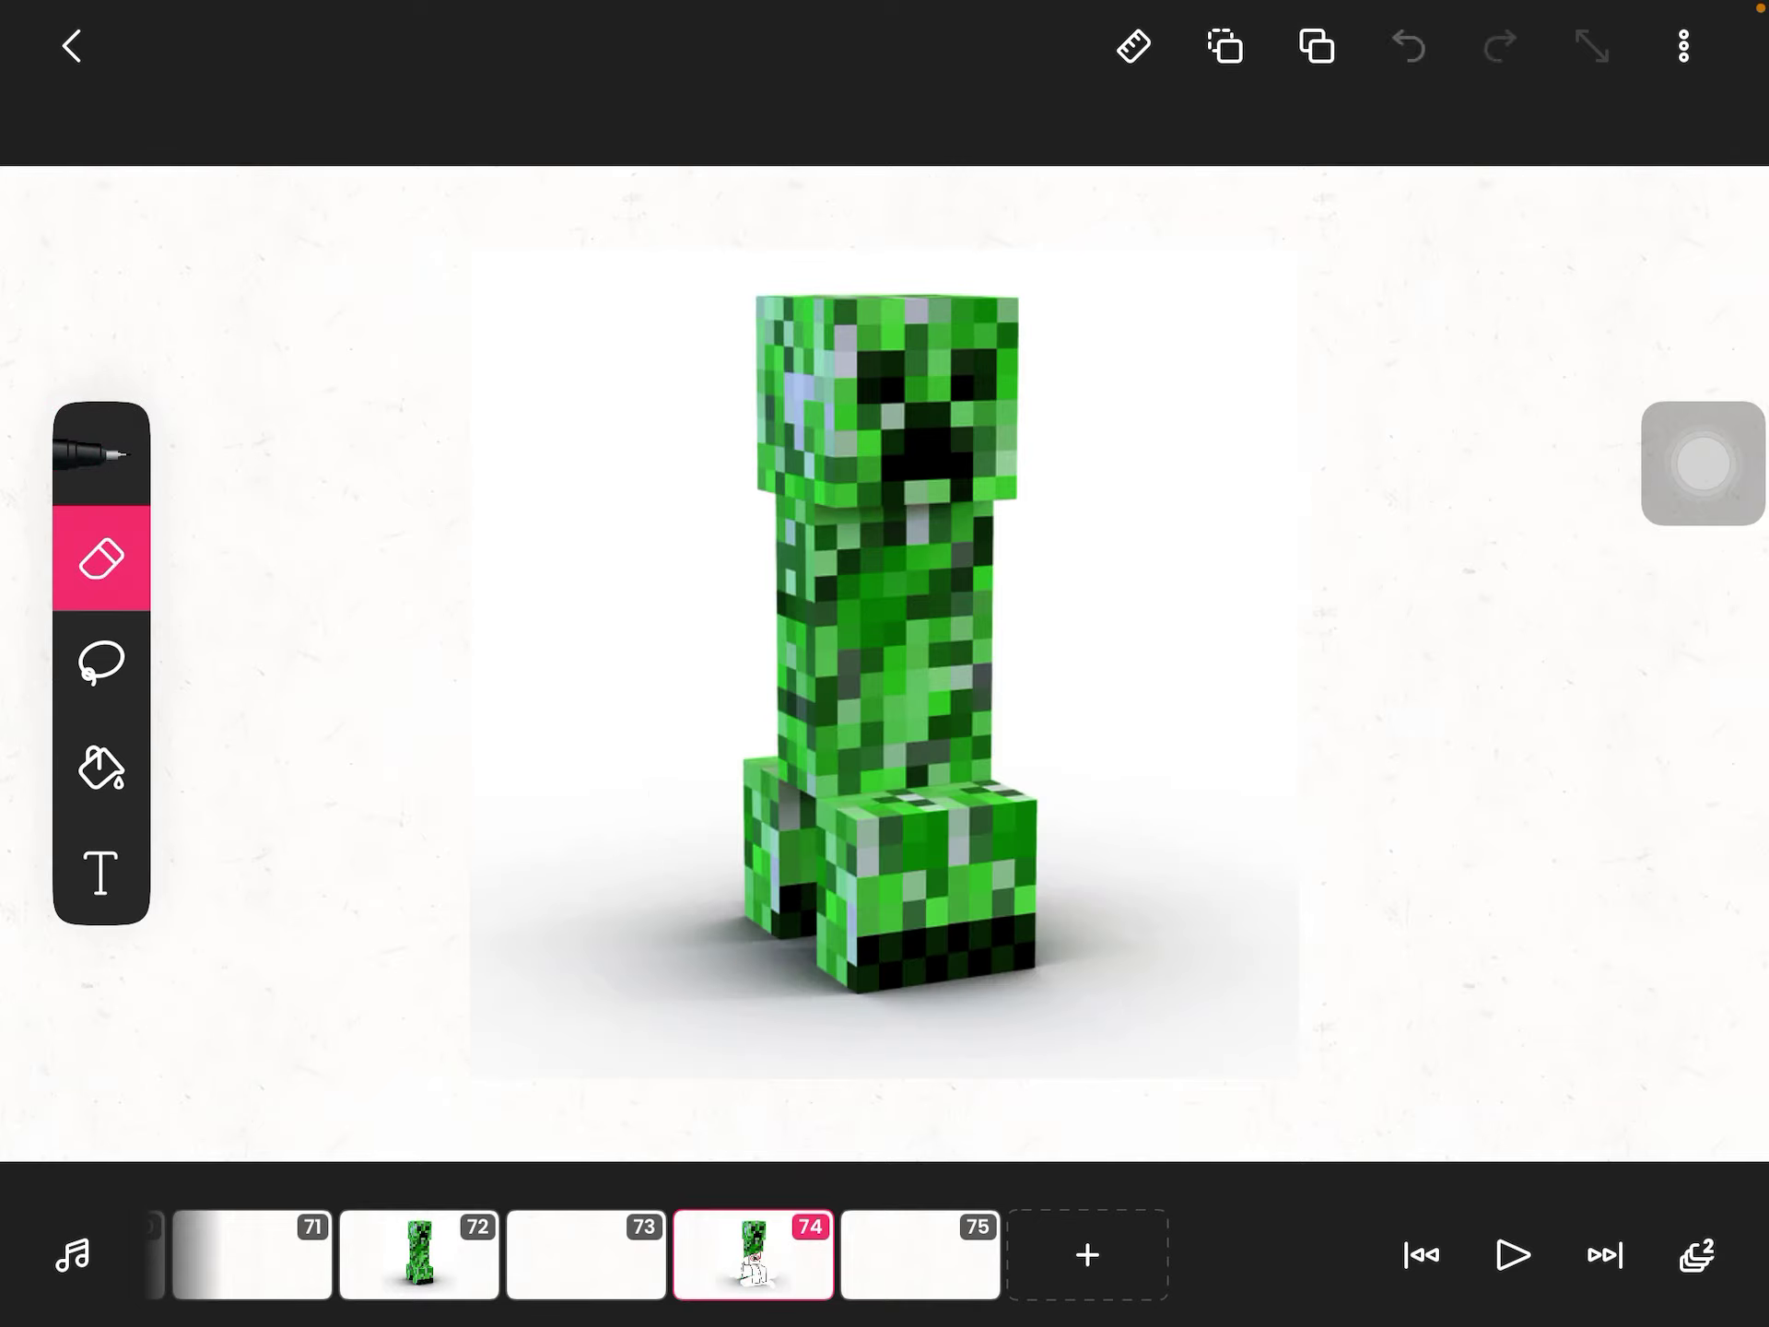